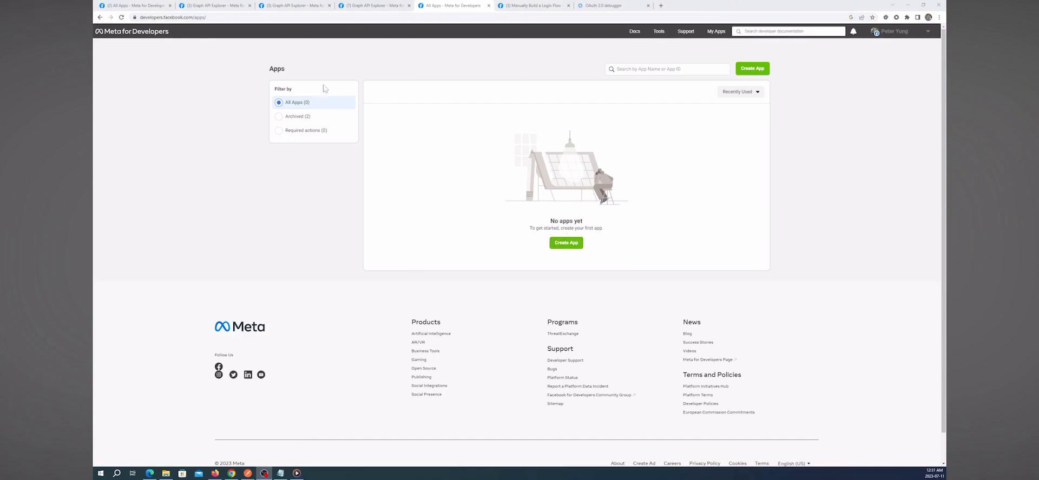
- Launch the Create an app wizard from the Apps page
{"action": "left_click", "coordinate": [574, 245]}
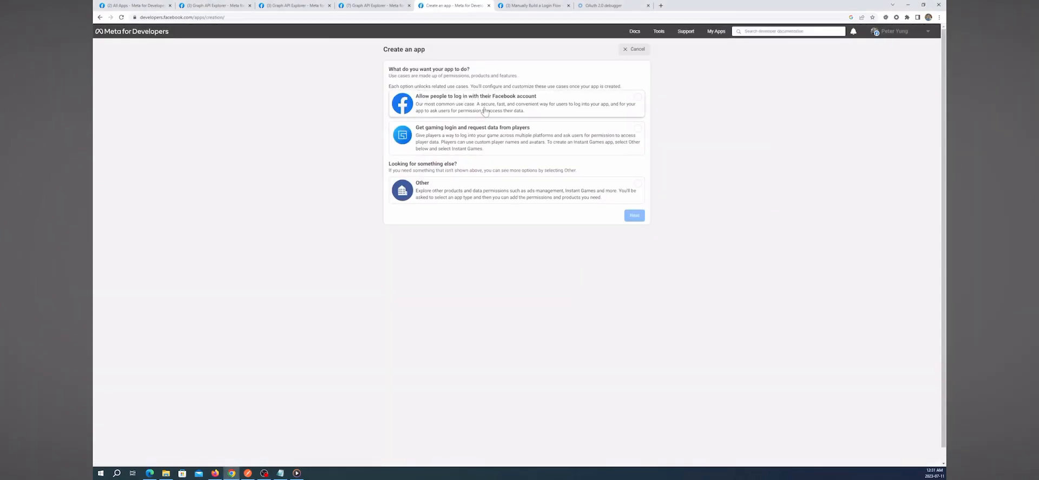
- Create an app named 'oauth test' with the Facebook login use case
{"action": "left_click", "coordinate": [455, 109]}
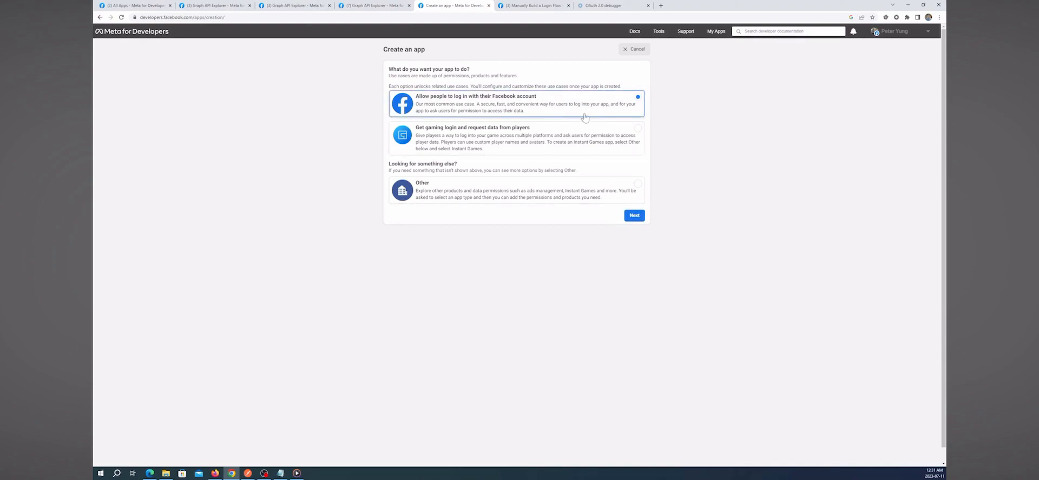
{"action": "left_click", "coordinate": [633, 215]}
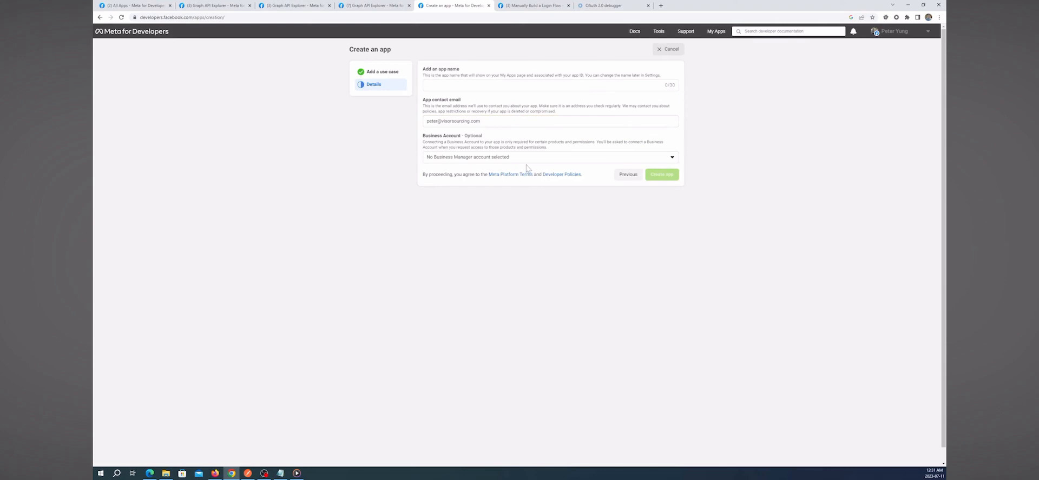
{"action": "left_click", "coordinate": [461, 86]}
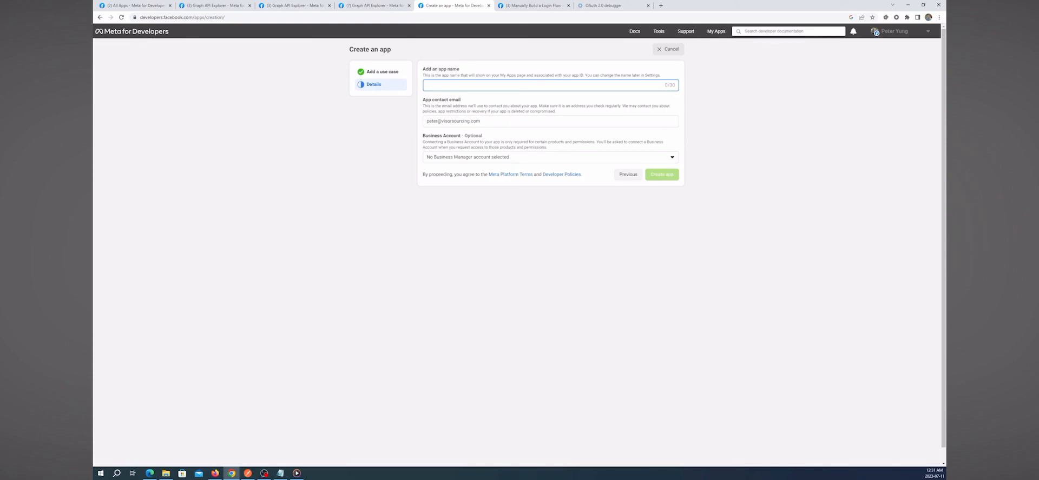
{"action": "type", "text": "oauth test"}
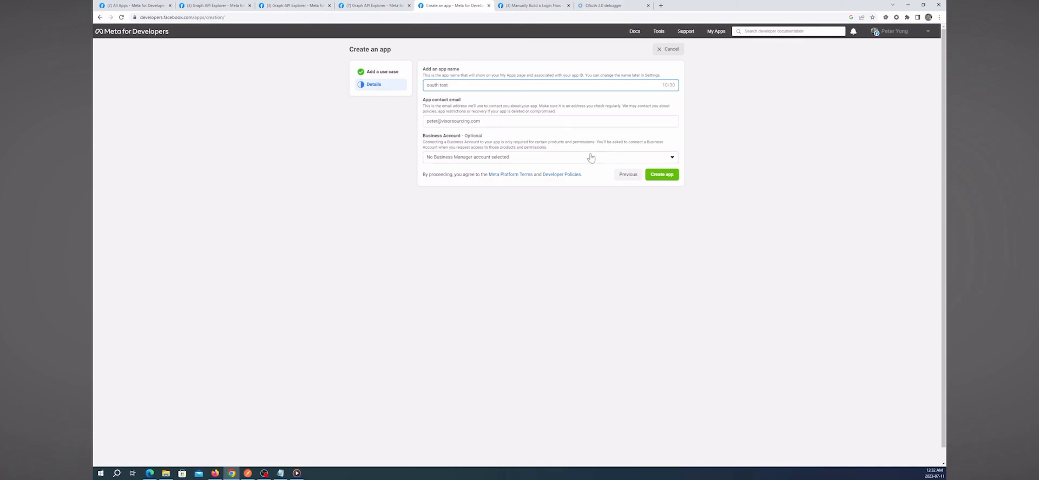
{"action": "left_click", "coordinate": [652, 173]}
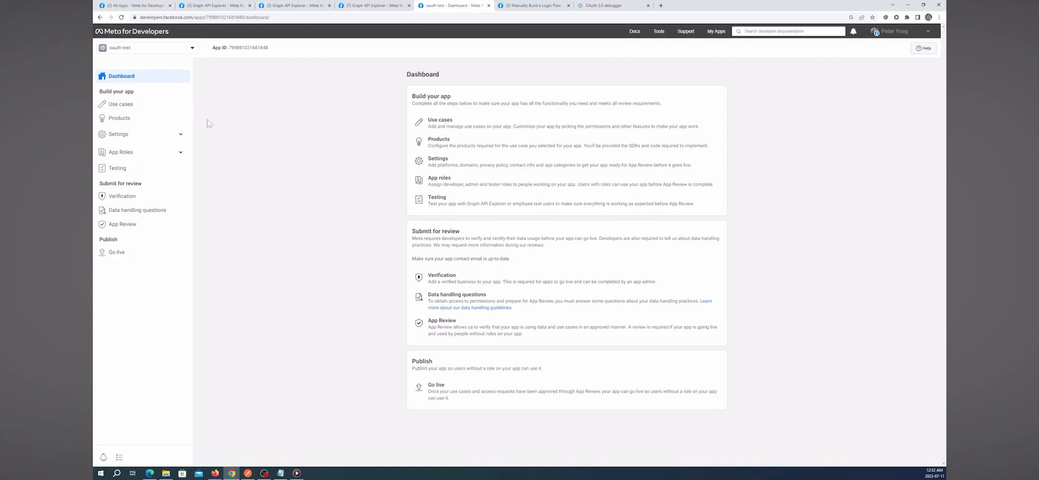
- Add the email permission to the Authentication and account creation use case
{"action": "left_click", "coordinate": [141, 106]}
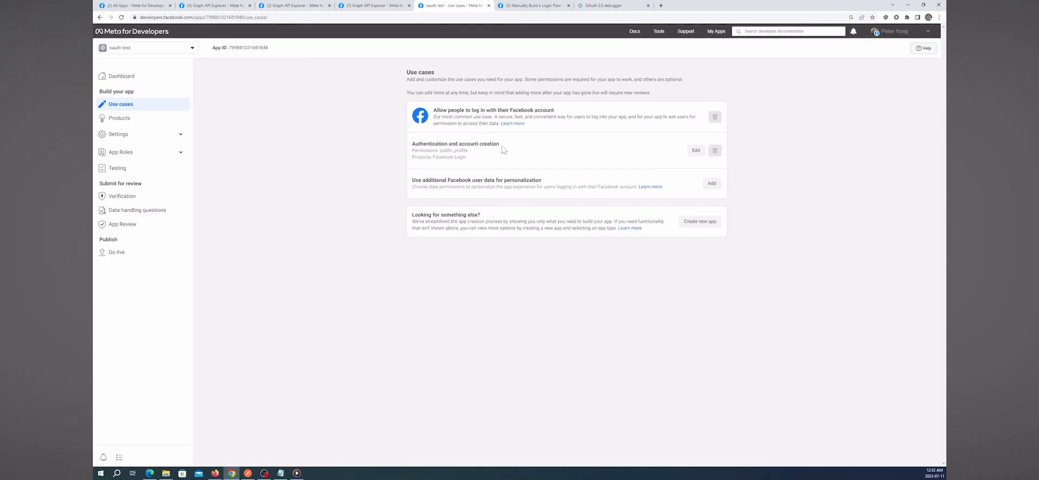
{"action": "left_click", "coordinate": [698, 151]}
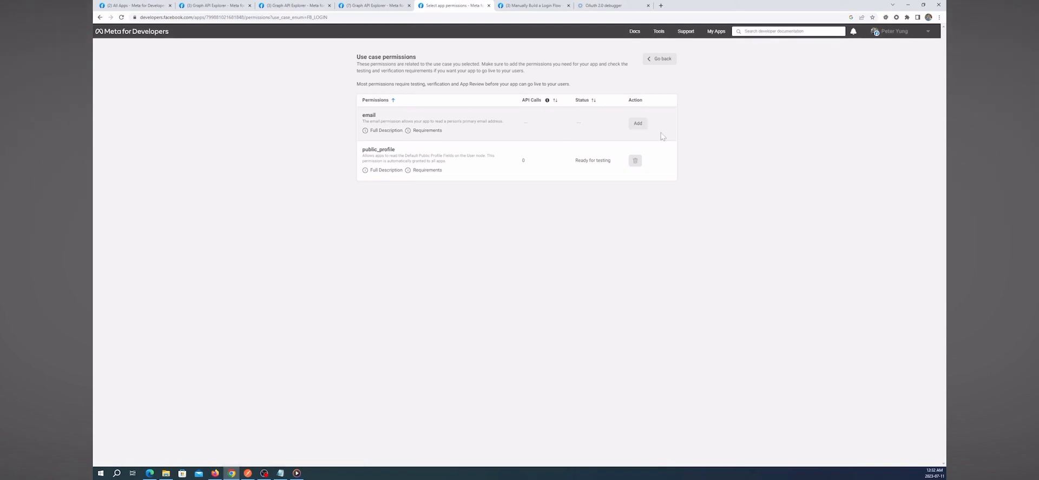
{"action": "left_click", "coordinate": [637, 124]}
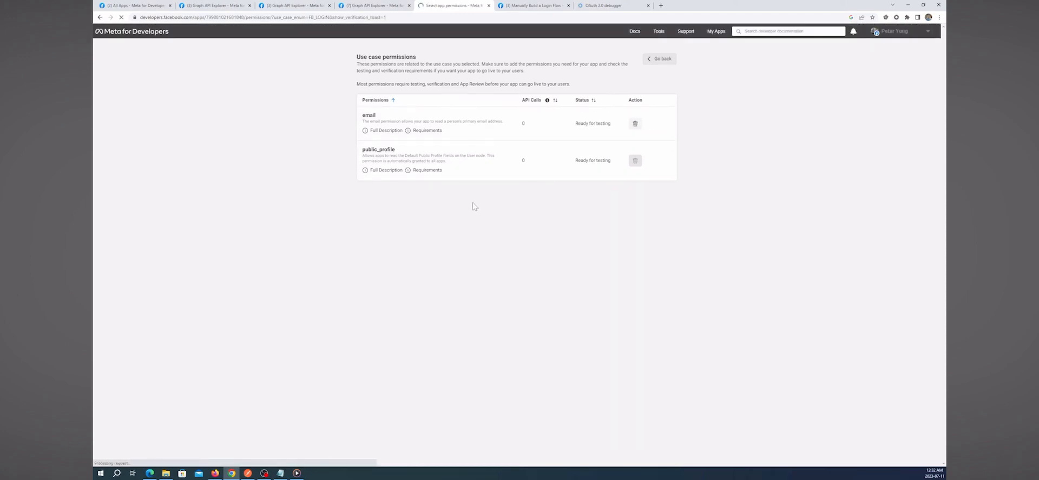
{"action": "left_click", "coordinate": [671, 59]}
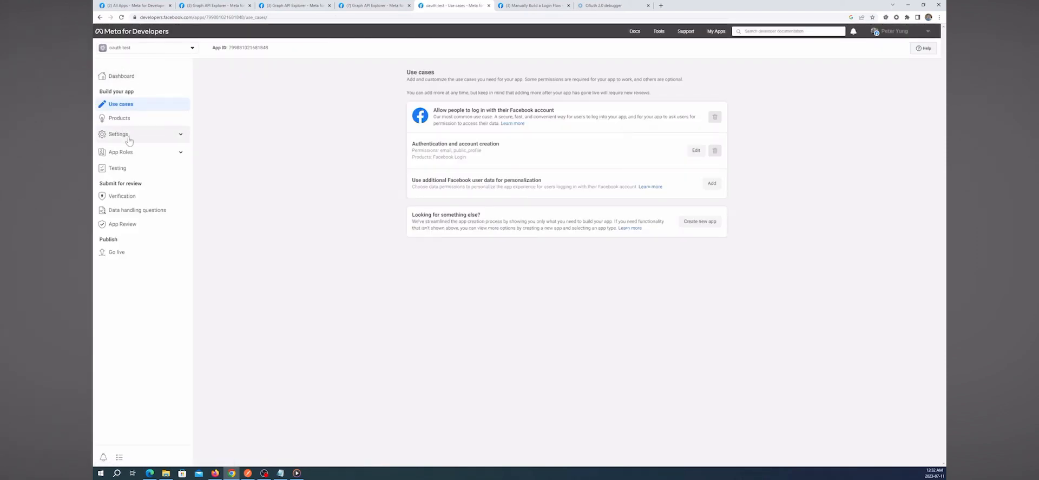
{"action": "left_click", "coordinate": [121, 119]}
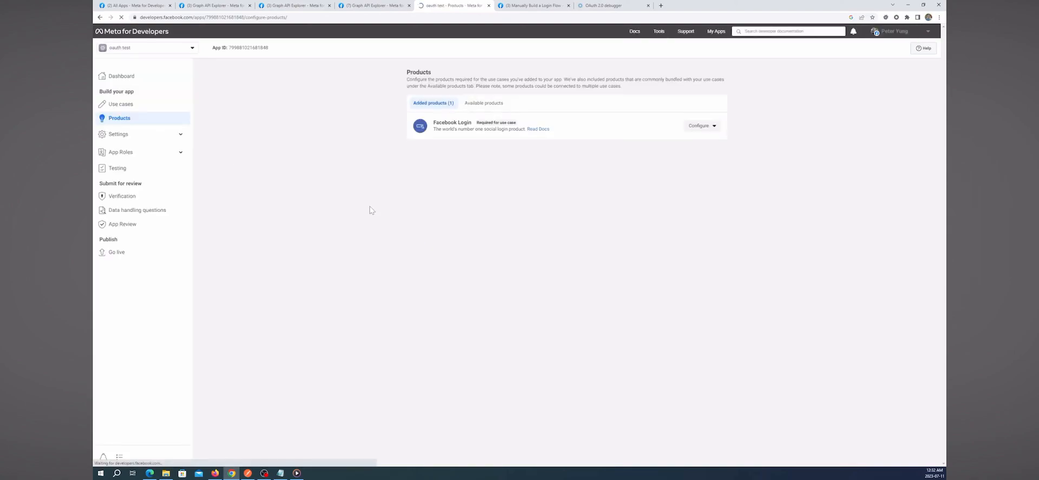
{"action": "left_click", "coordinate": [714, 128]}
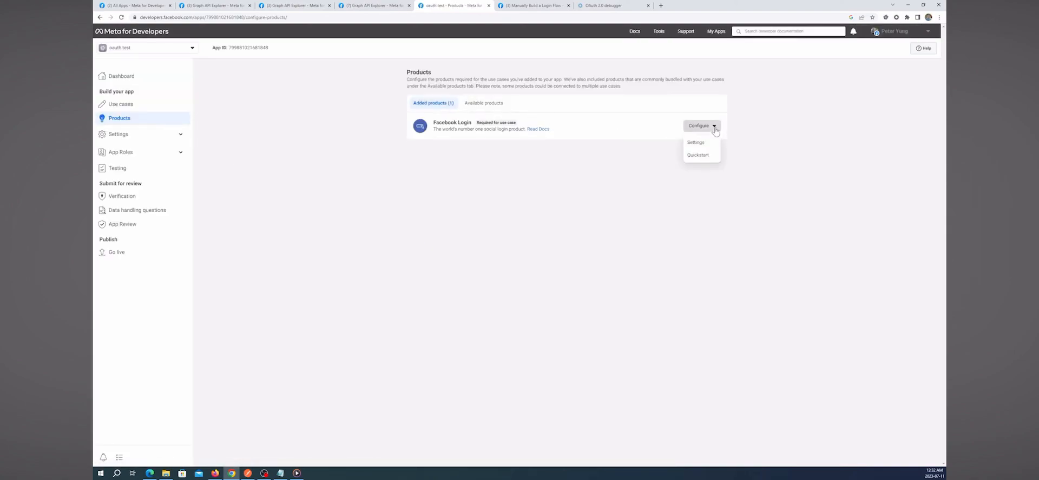
{"action": "left_click", "coordinate": [698, 155]}
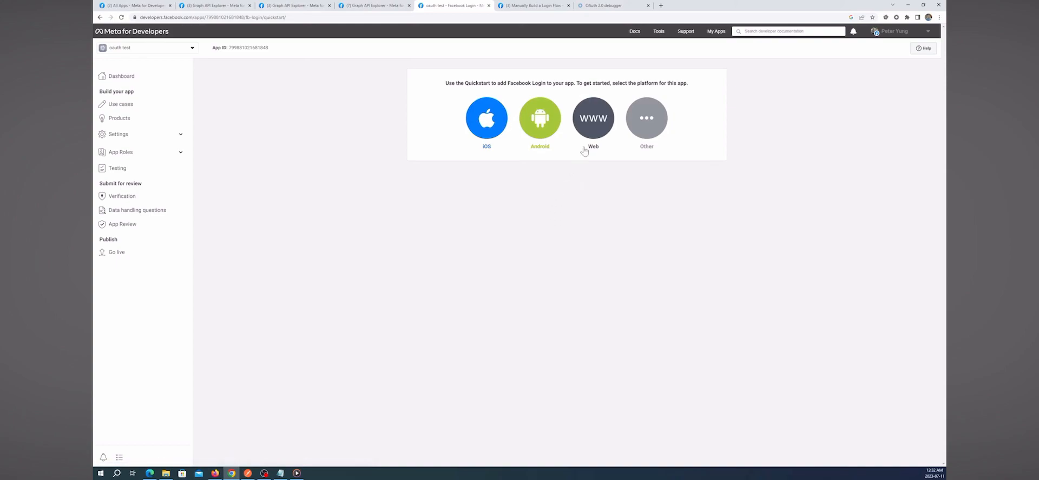
{"action": "left_click", "coordinate": [597, 121]}
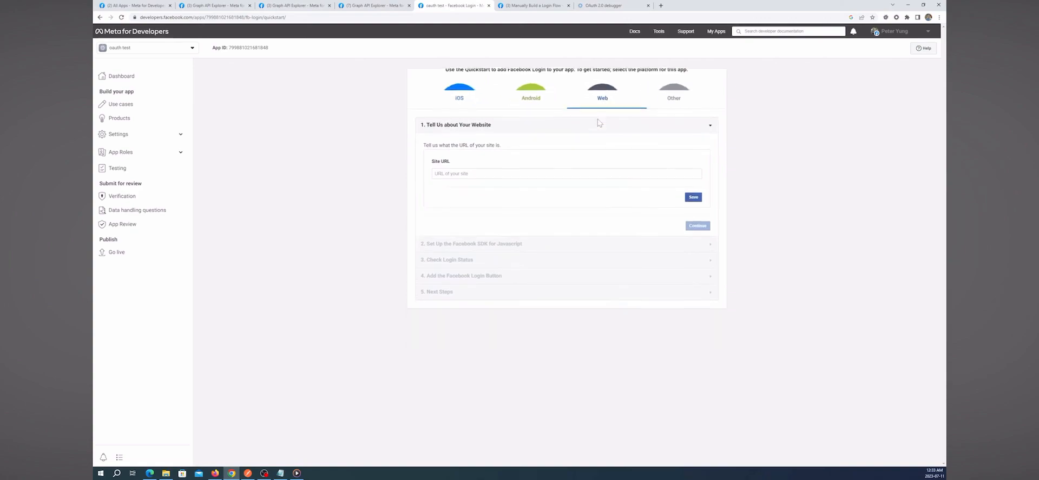
{"action": "left_click", "coordinate": [477, 148]}
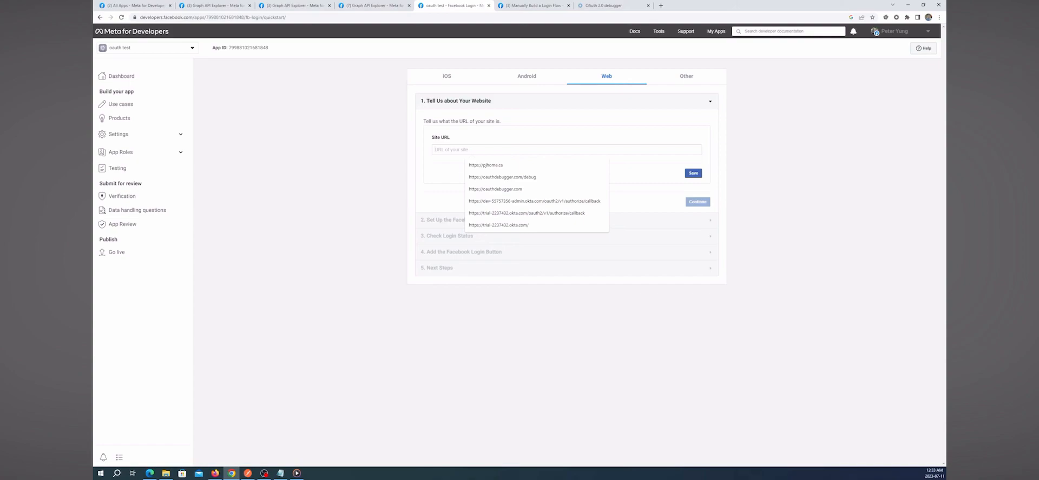
{"action": "type", "text": "h"}
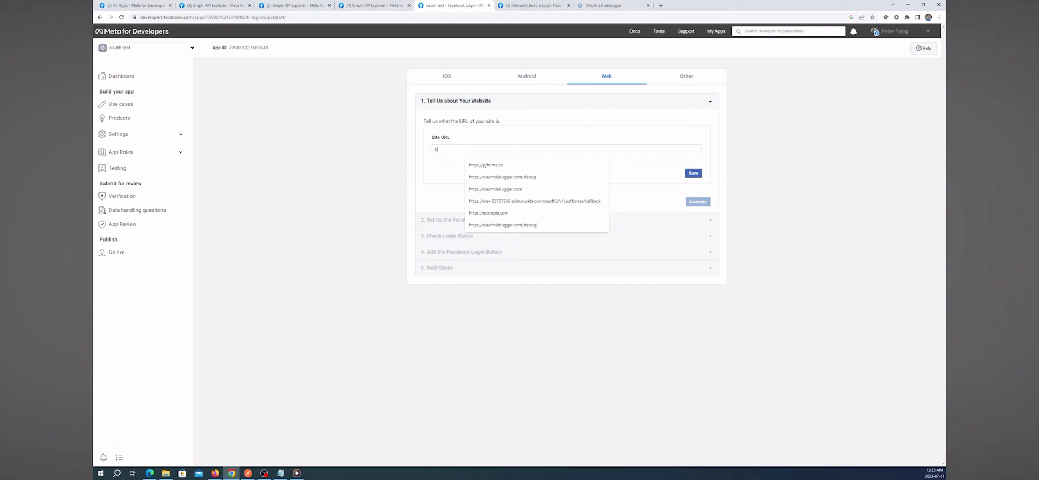
{"action": "type", "text": "ttps://ex"}
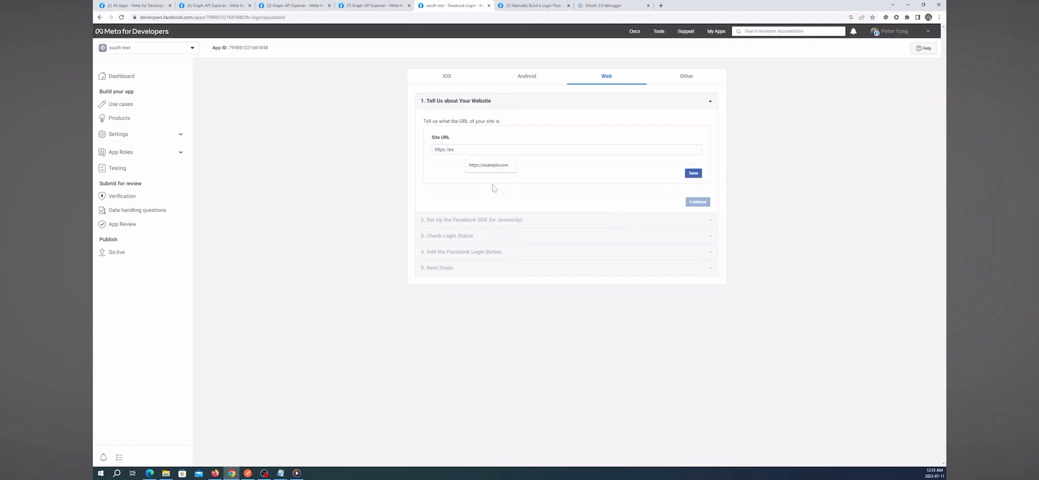
{"action": "left_click", "coordinate": [489, 165]}
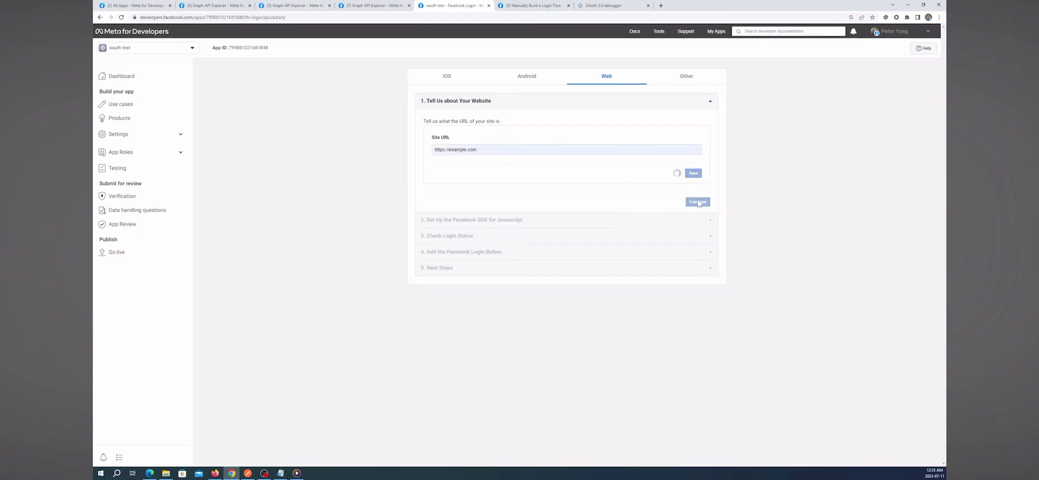
{"action": "left_click", "coordinate": [698, 203]}
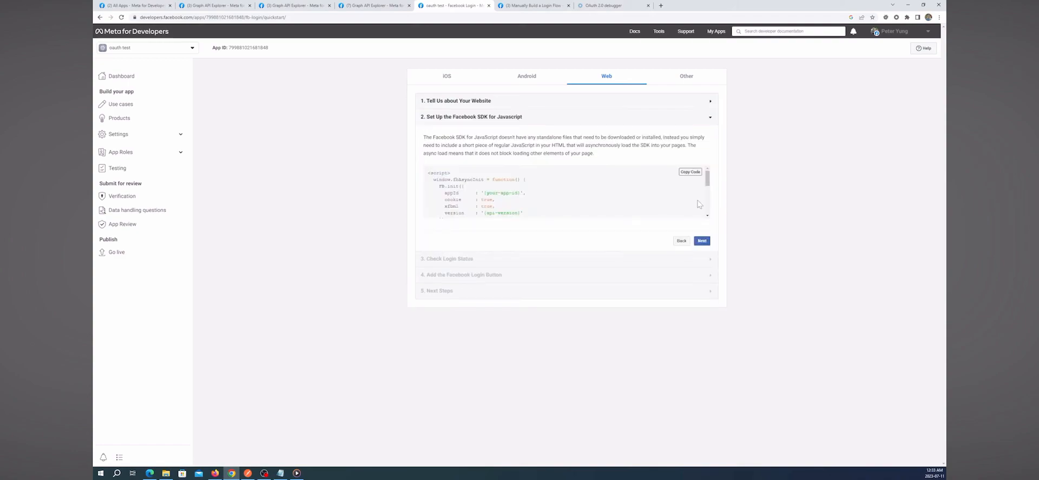
- Step through the quickstart sections to the Add the Facebook Login Button step
{"action": "left_click_drag", "start_coordinate": [707, 183], "coordinate": [707, 183]}
{"action": "left_click", "coordinate": [702, 242]}
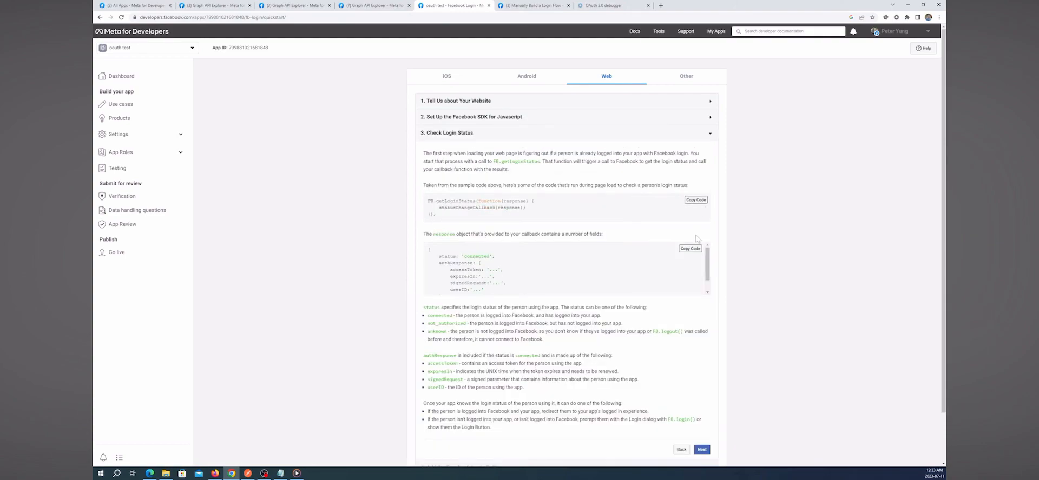
{"action": "scroll", "coordinate": [698, 411], "scroll_direction": "down", "scroll_amount": 1}
{"action": "left_click", "coordinate": [701, 394]}
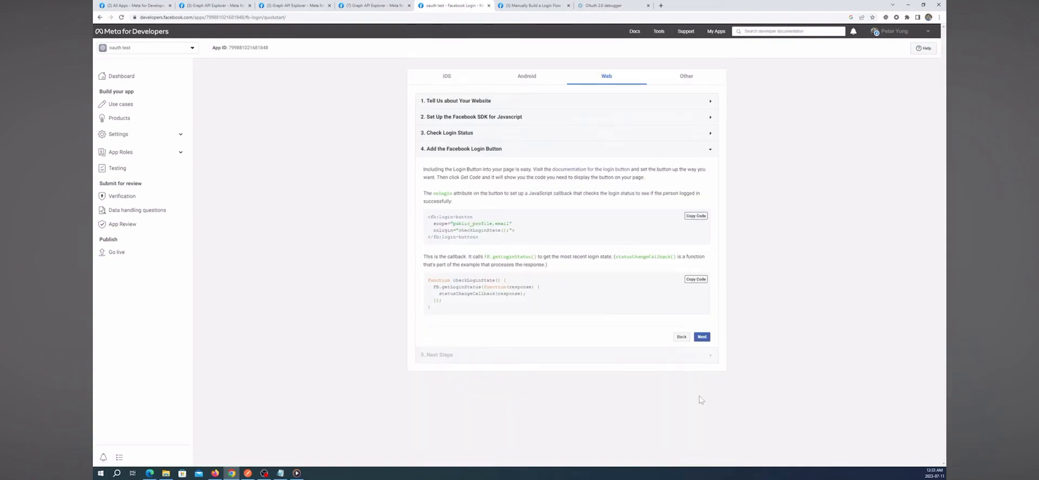
{"action": "left_click", "coordinate": [703, 338]}
{"action": "scroll", "coordinate": [689, 383], "scroll_direction": "down", "scroll_amount": 1}
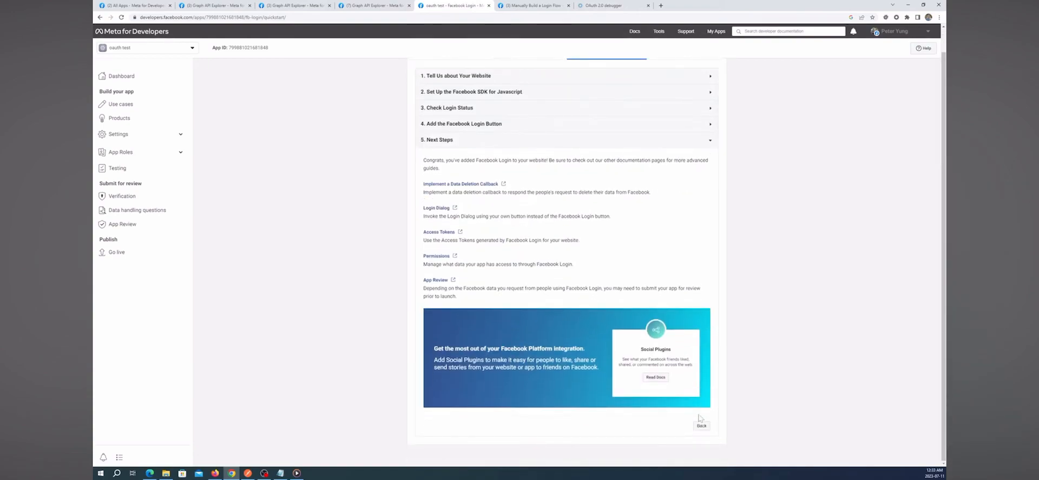
{"action": "left_click", "coordinate": [700, 425]}
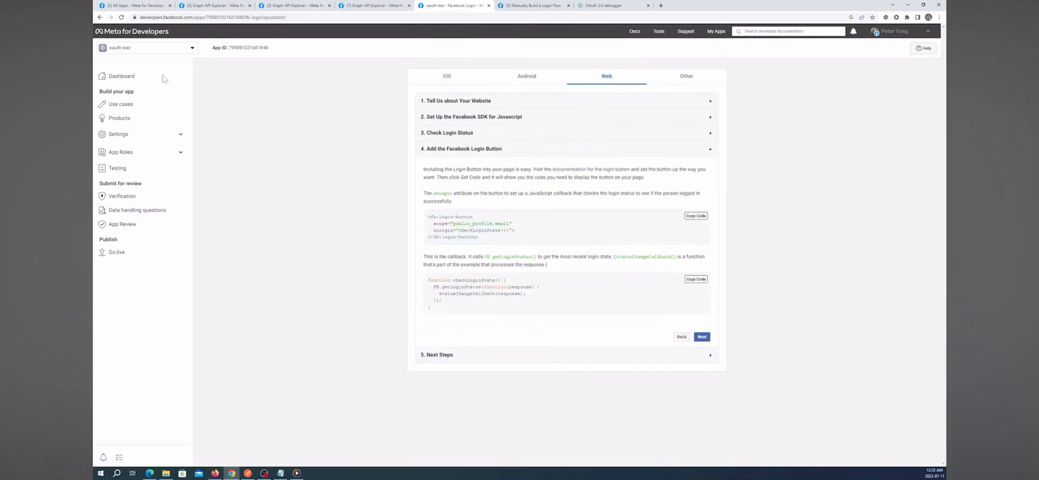
- Go to the Facebook Login Settings page from the app's Products list
{"action": "left_click", "coordinate": [130, 121]}
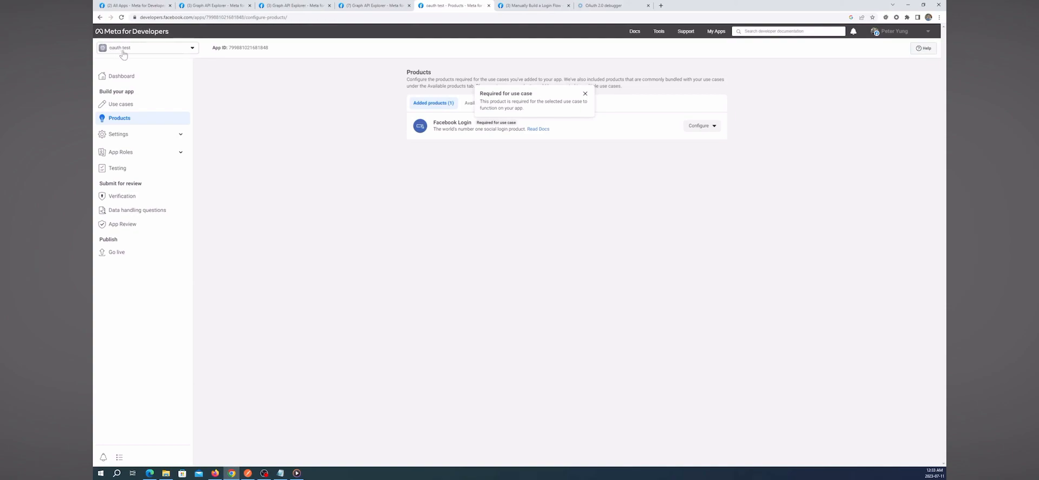
{"action": "left_click", "coordinate": [710, 128]}
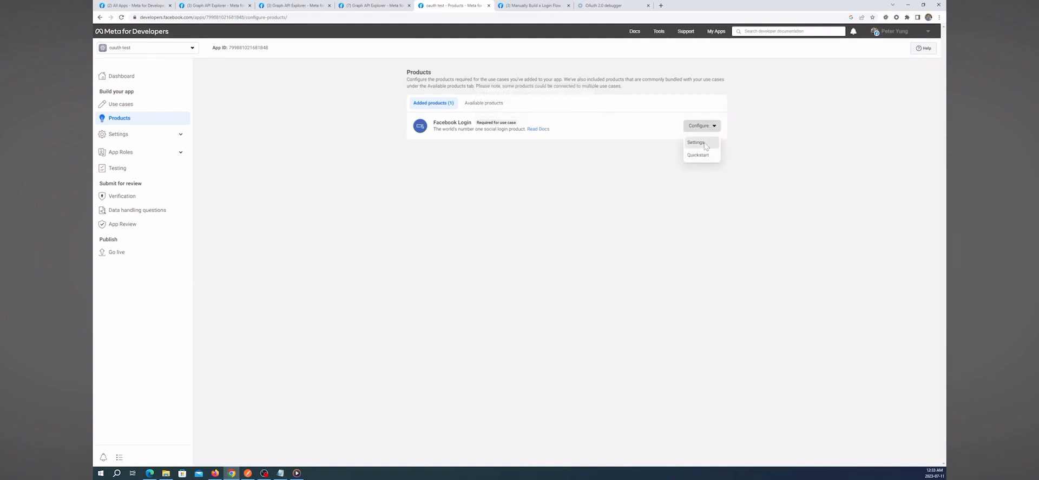
{"action": "left_click", "coordinate": [696, 142]}
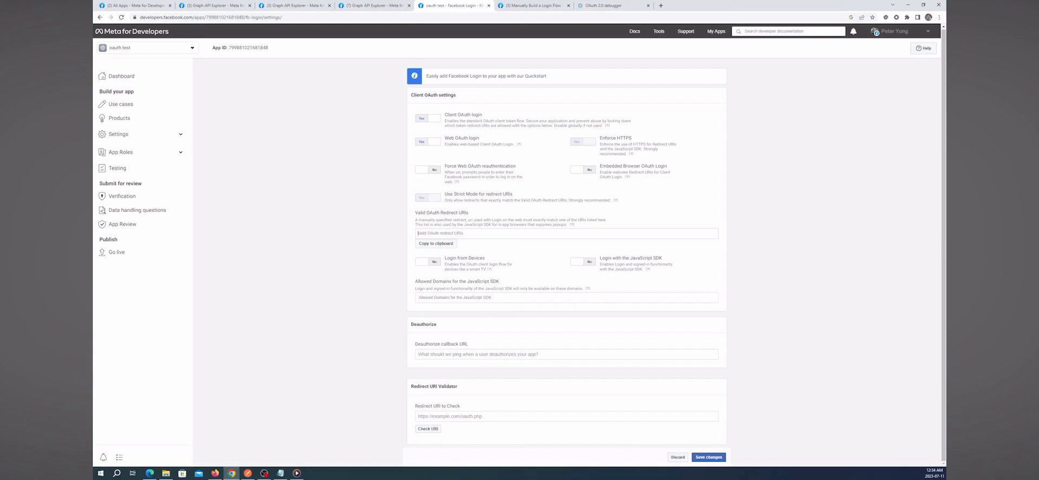
{"action": "type", "text": "https://oauthdebugger.com/debug"}
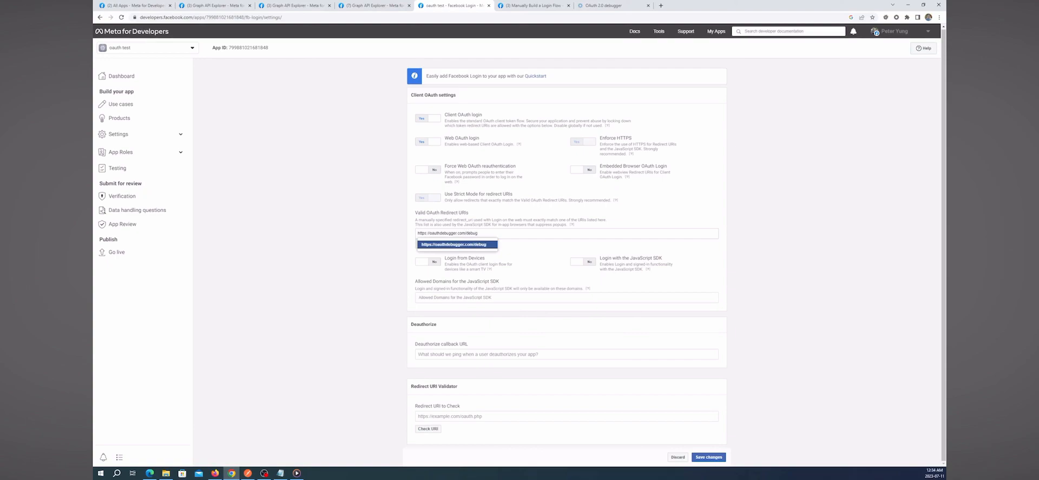
{"action": "key", "text": "Return"}
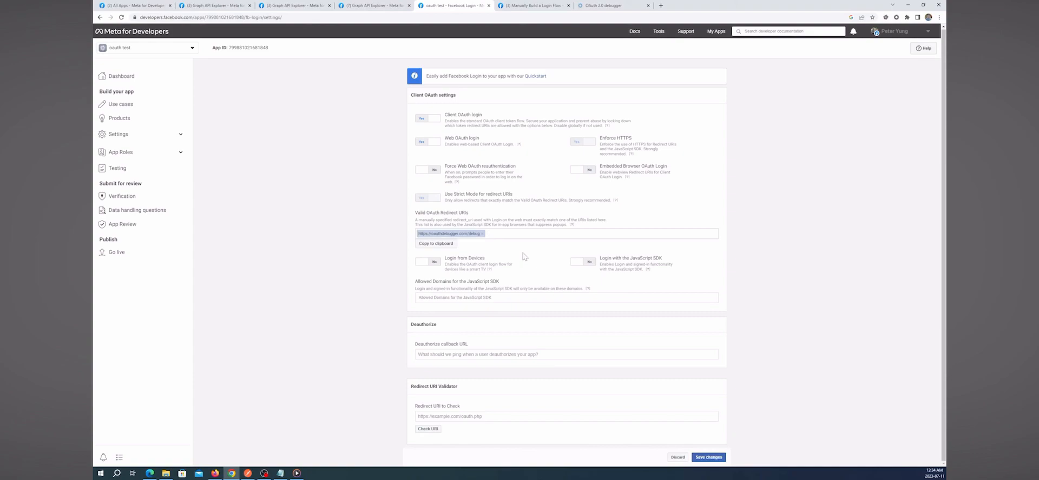
{"action": "left_click", "coordinate": [708, 457]}
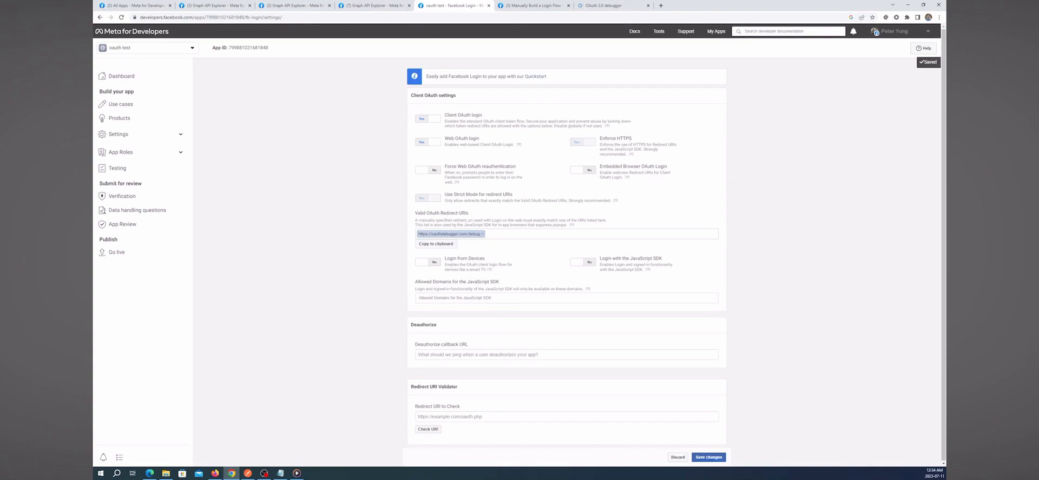
{"action": "left_click_drag", "start_coordinate": [479, 234], "coordinate": [417, 235]}
{"action": "left_click", "coordinate": [428, 234]}
{"action": "left_click_drag", "start_coordinate": [482, 234], "coordinate": [422, 234]}
{"action": "right_click", "coordinate": [424, 235]}
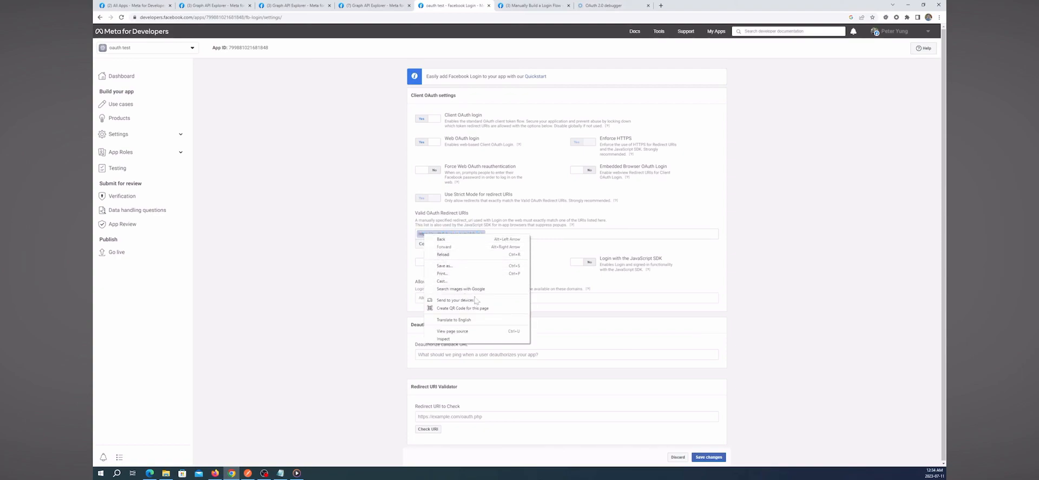
{"action": "left_click", "coordinate": [577, 232]}
{"action": "left_click", "coordinate": [444, 416]}
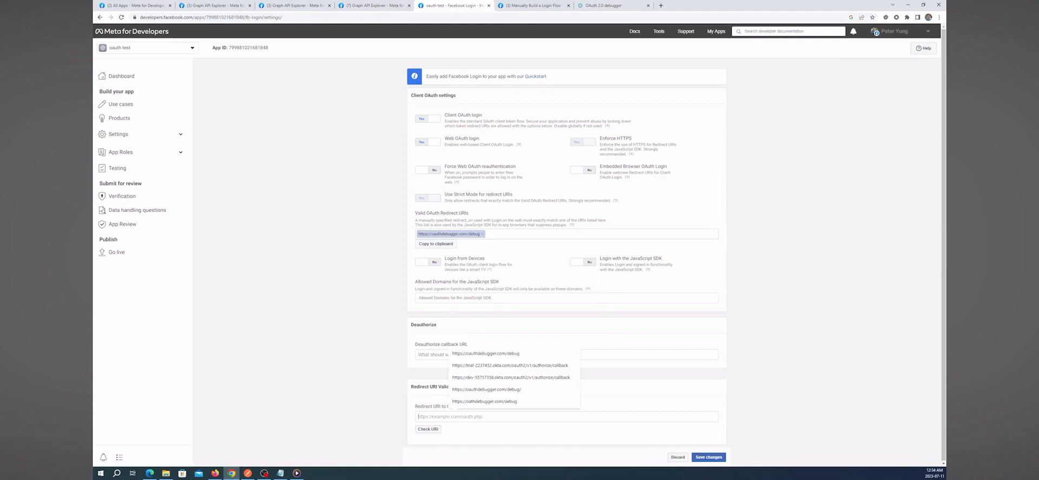
{"action": "left_click", "coordinate": [486, 357]}
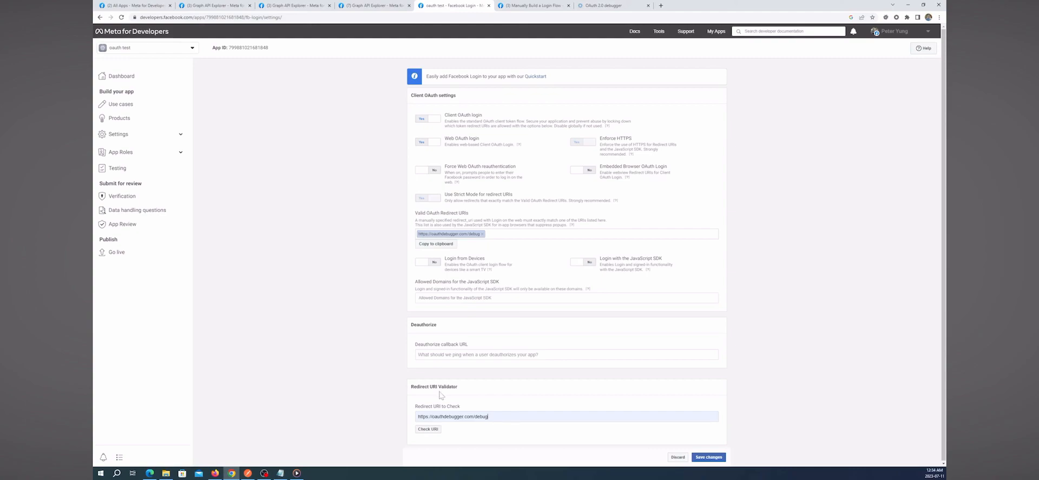
{"action": "left_click", "coordinate": [428, 430]}
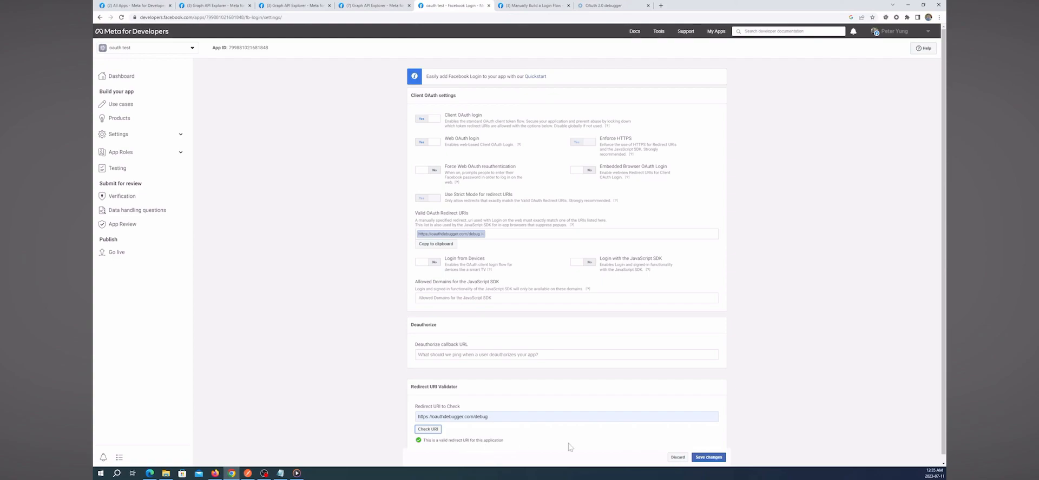
{"action": "left_click", "coordinate": [708, 458]}
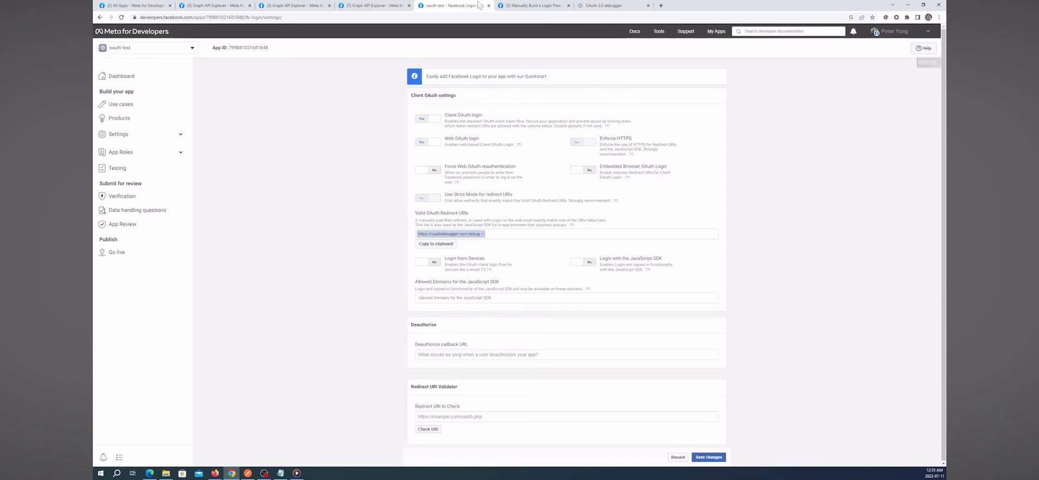
- Reset the OAuth 2.0 debugger with Start over for a new request
{"action": "left_click", "coordinate": [595, 10]}
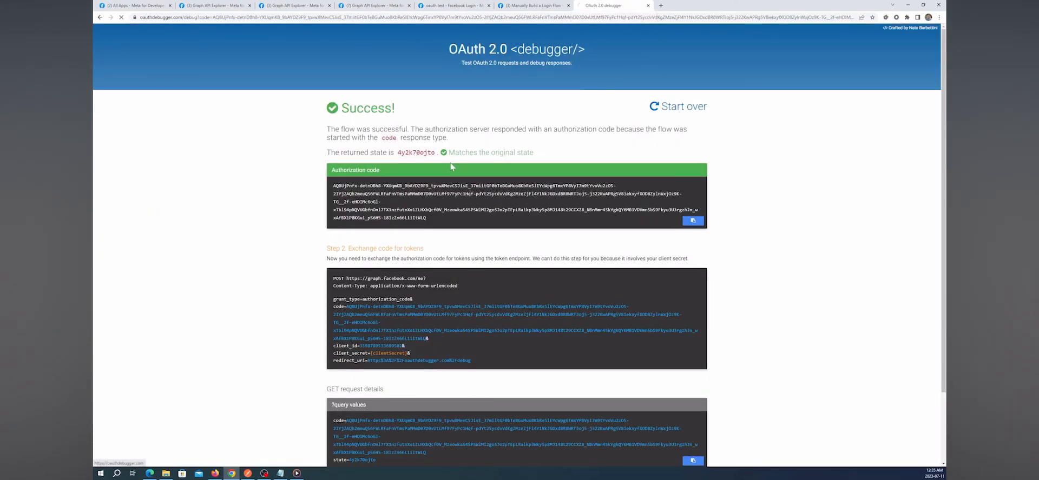
{"action": "left_click", "coordinate": [678, 108]}
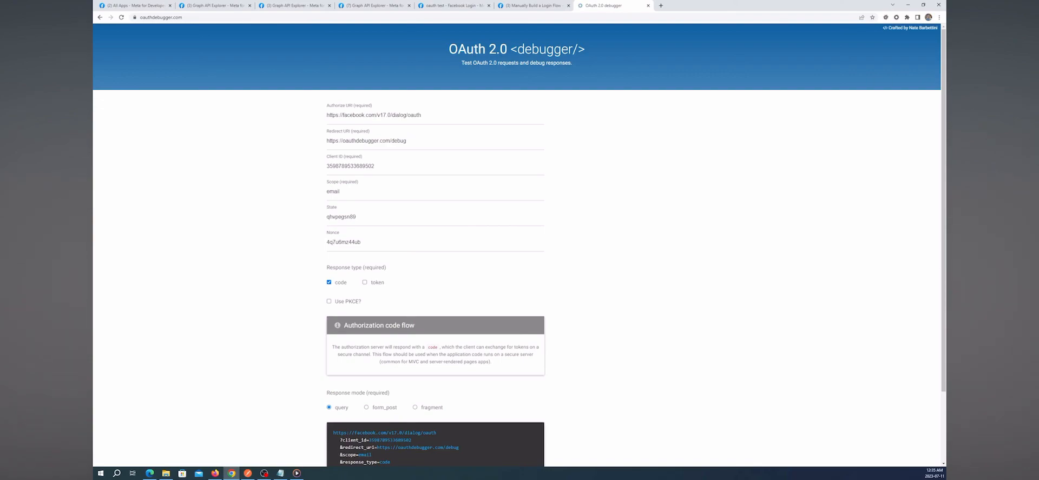
- Select the login dialog URL example in the Manually Build a Login Flow docs, then return to Facebook Login settings
{"action": "left_click", "coordinate": [518, 6]}
{"action": "scroll", "coordinate": [523, 257], "scroll_direction": "up", "scroll_amount": 3}
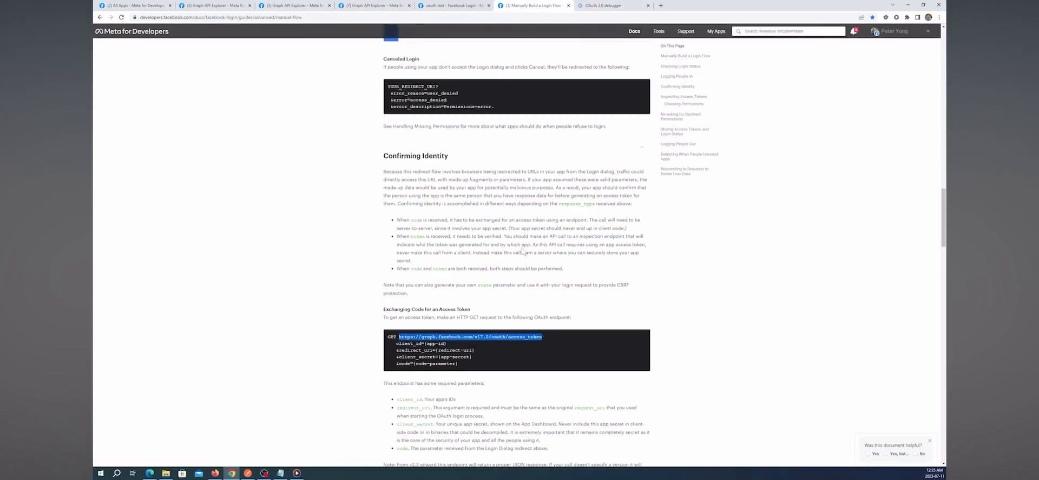
{"action": "scroll", "coordinate": [522, 251], "scroll_direction": "up", "scroll_amount": 5}
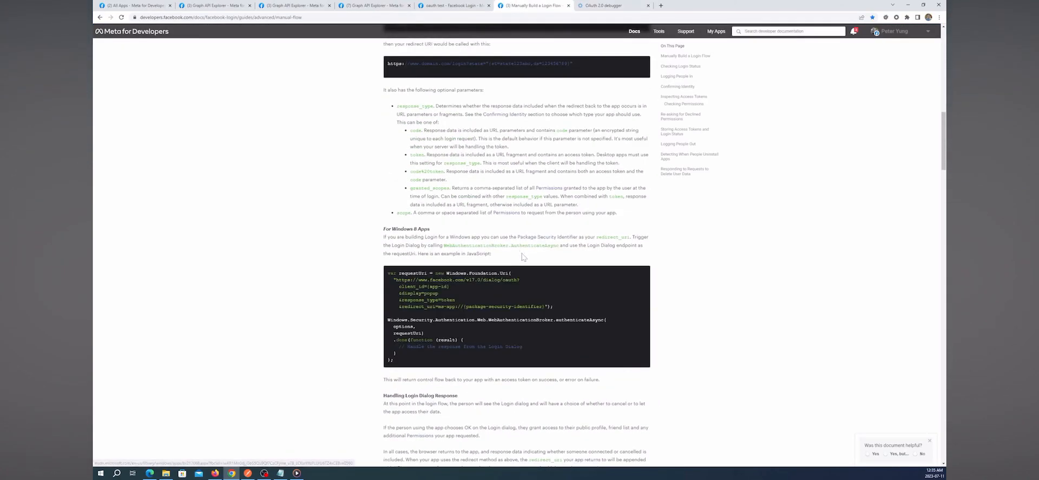
{"action": "scroll", "coordinate": [524, 256], "scroll_direction": "up", "scroll_amount": 3}
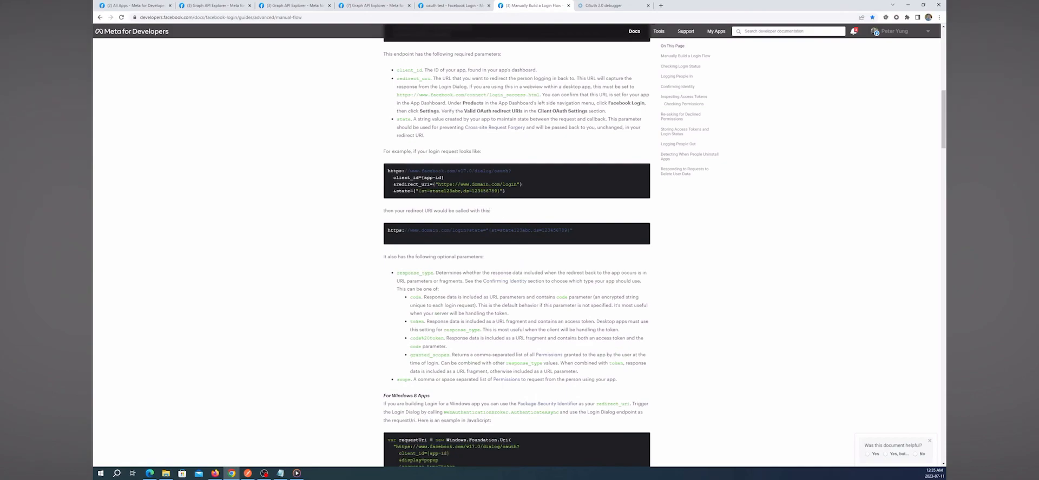
{"action": "left_click_drag", "start_coordinate": [407, 171], "coordinate": [508, 171]}
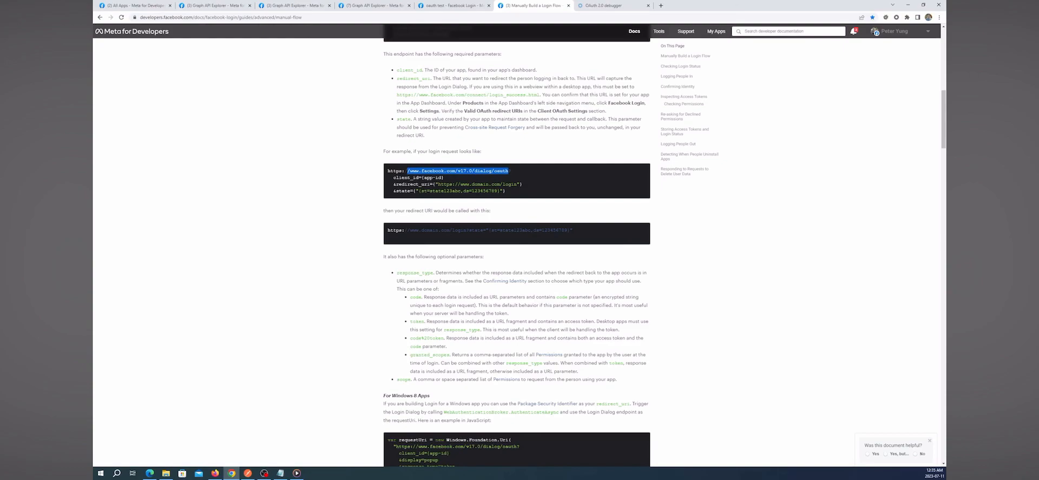
{"action": "left_click", "coordinate": [605, 6]}
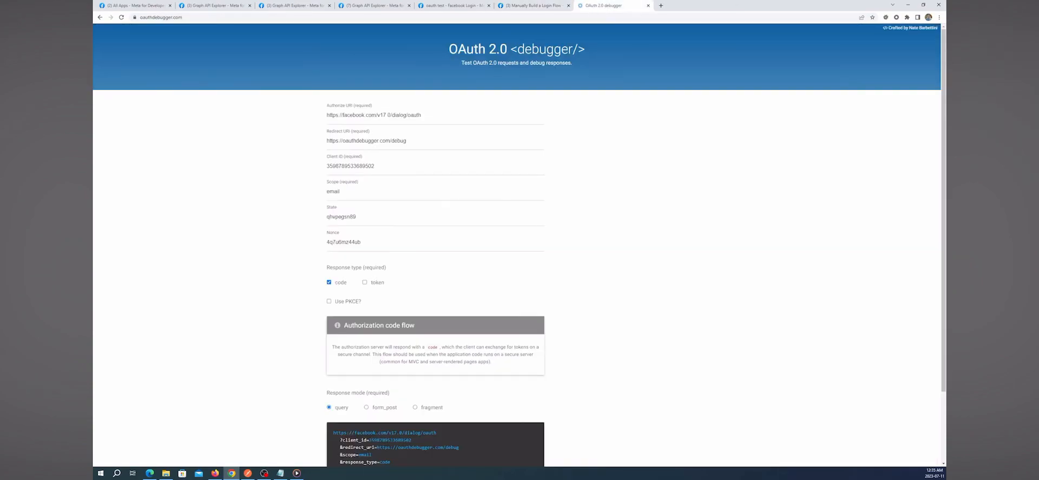
{"action": "left_click", "coordinate": [209, 7]}
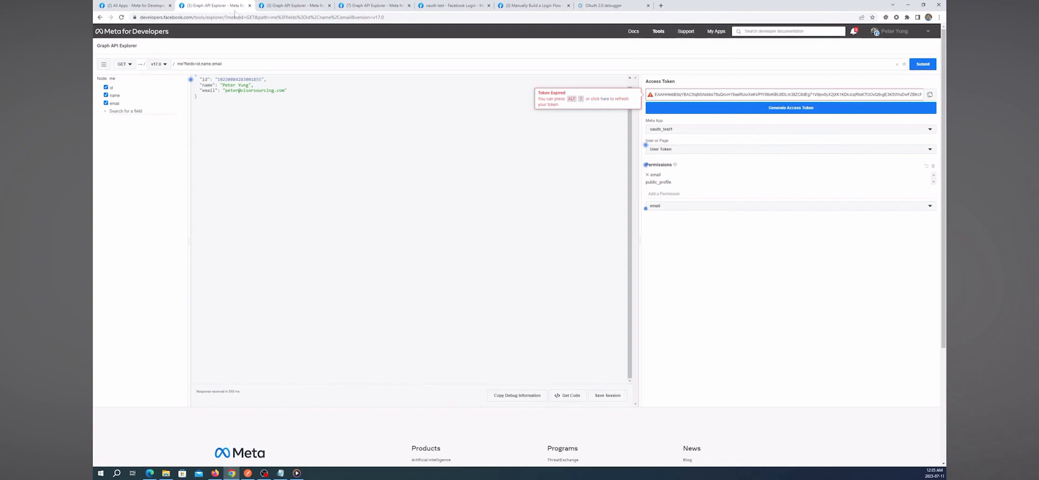
{"action": "left_click", "coordinate": [373, 5]}
{"action": "left_click", "coordinate": [450, 5]}
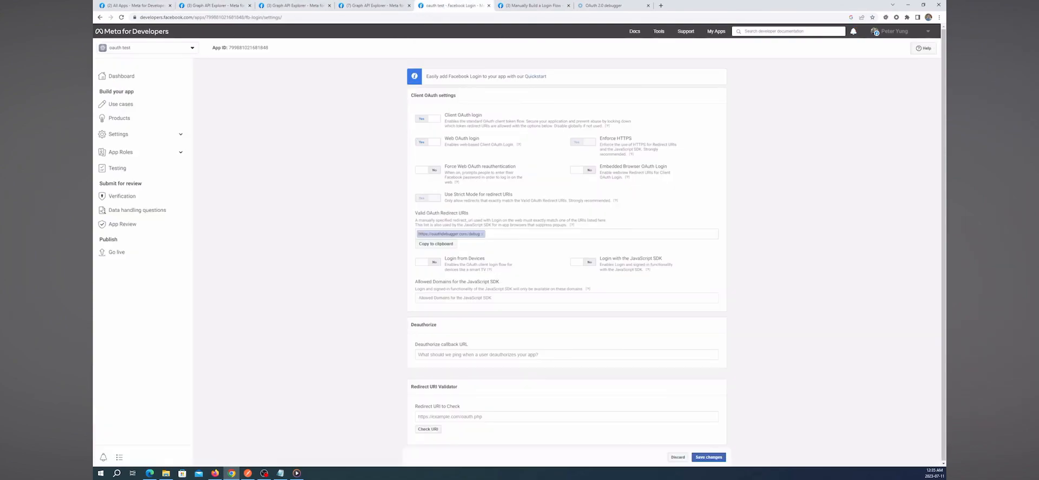
- Copy the oauth test app's App ID from Settings > Basic
{"action": "left_click", "coordinate": [144, 136]}
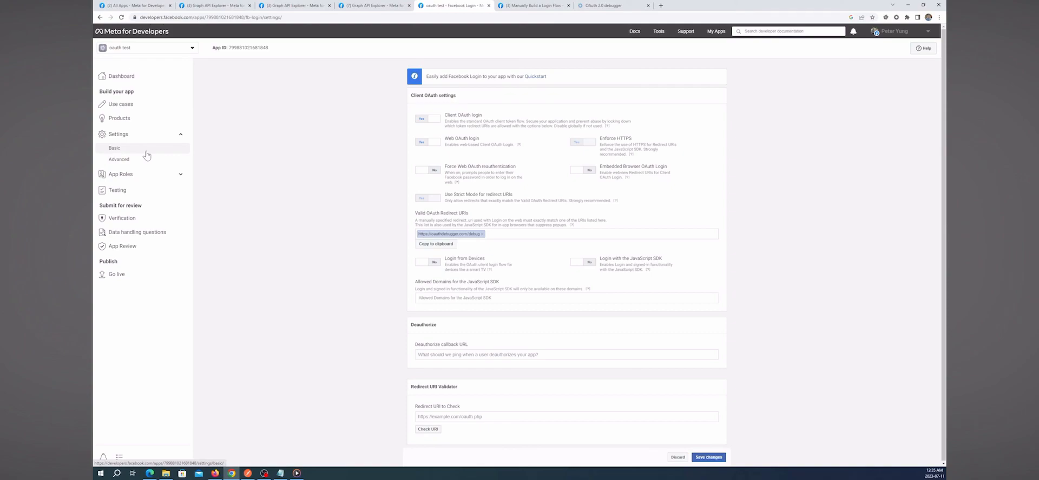
{"action": "left_click", "coordinate": [144, 154]}
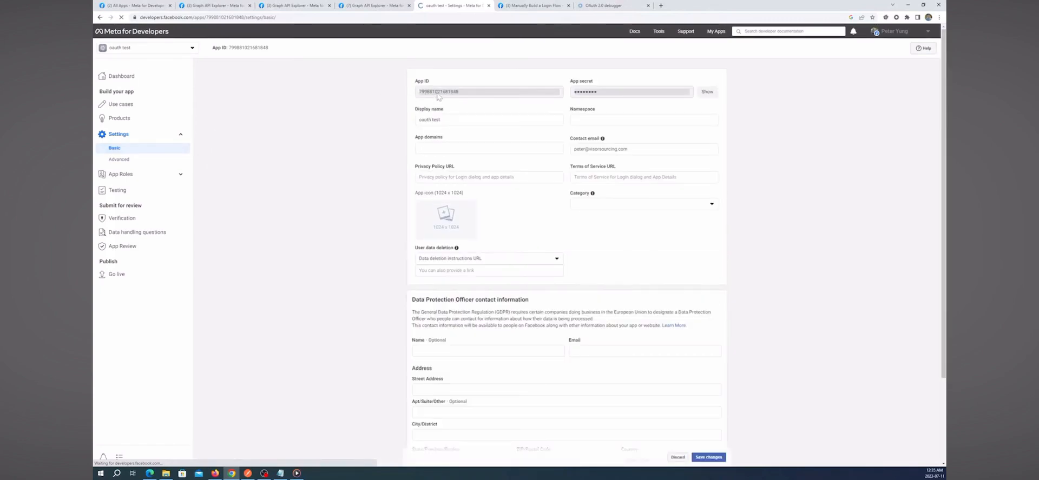
{"action": "left_click_drag", "start_coordinate": [464, 95], "coordinate": [415, 95]}
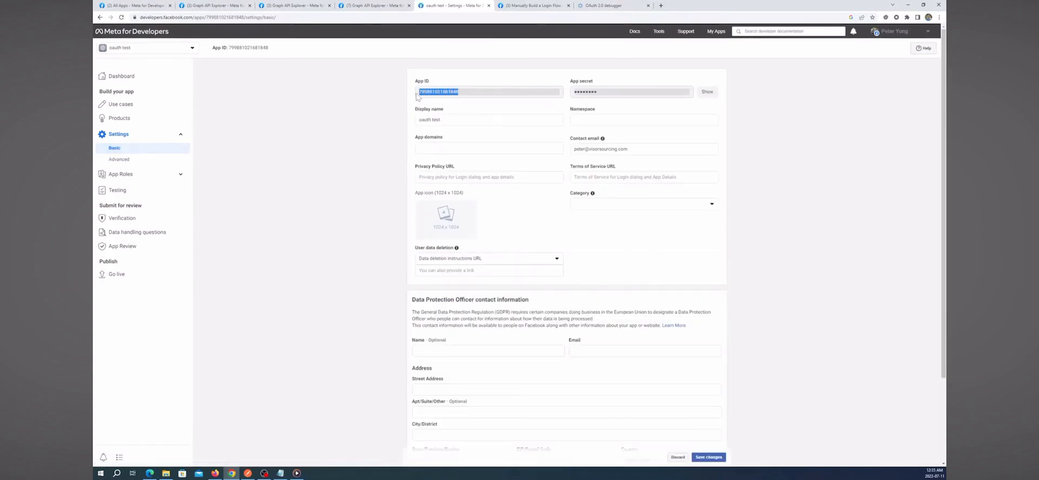
{"action": "right_click", "coordinate": [451, 92]}
{"action": "left_click", "coordinate": [463, 96]}
{"action": "right_click", "coordinate": [454, 92]}
{"action": "left_click", "coordinate": [466, 95]}
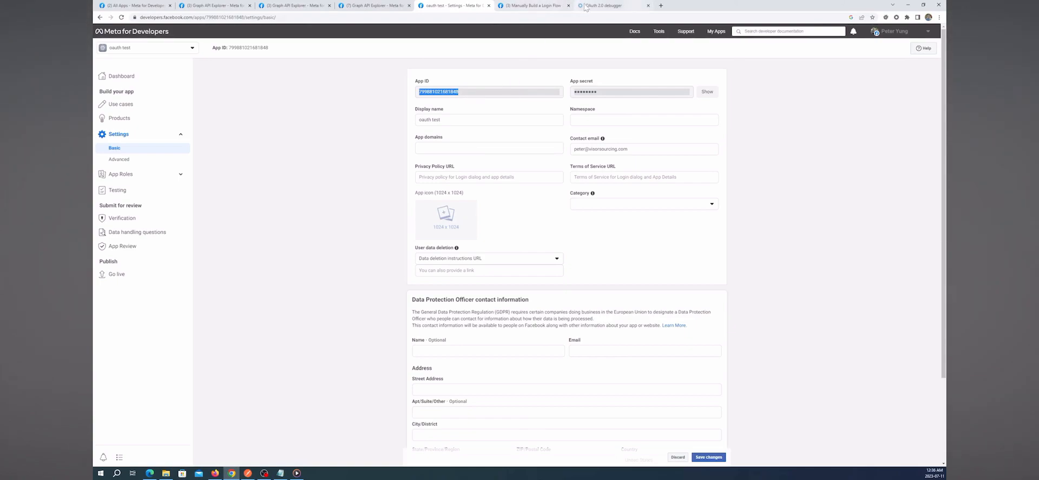
- Paste the copied App ID into the OAuth 2.0 debugger's Client ID field
{"action": "left_click", "coordinate": [600, 5]}
{"action": "double_click", "coordinate": [368, 165]}
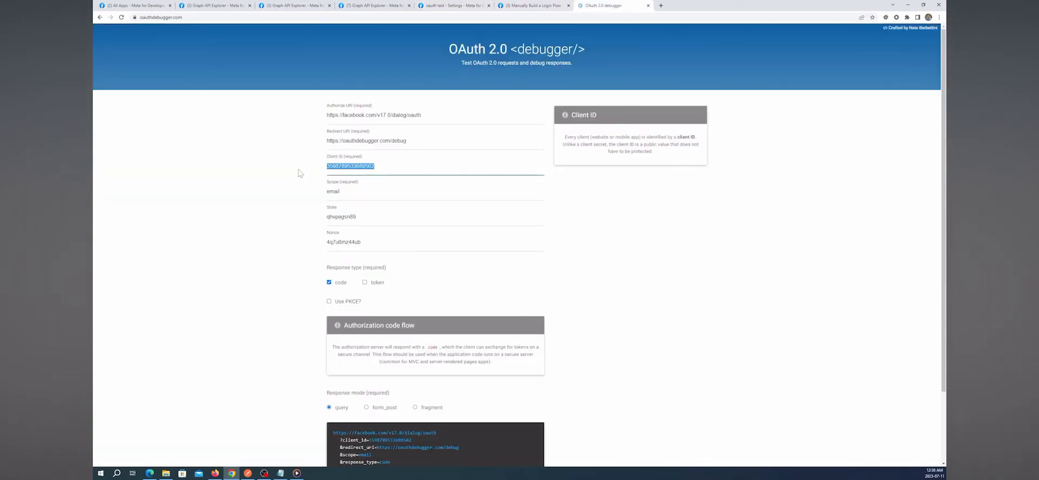
{"action": "key", "text": "ctrl+v"}
{"action": "left_click", "coordinate": [352, 191]}
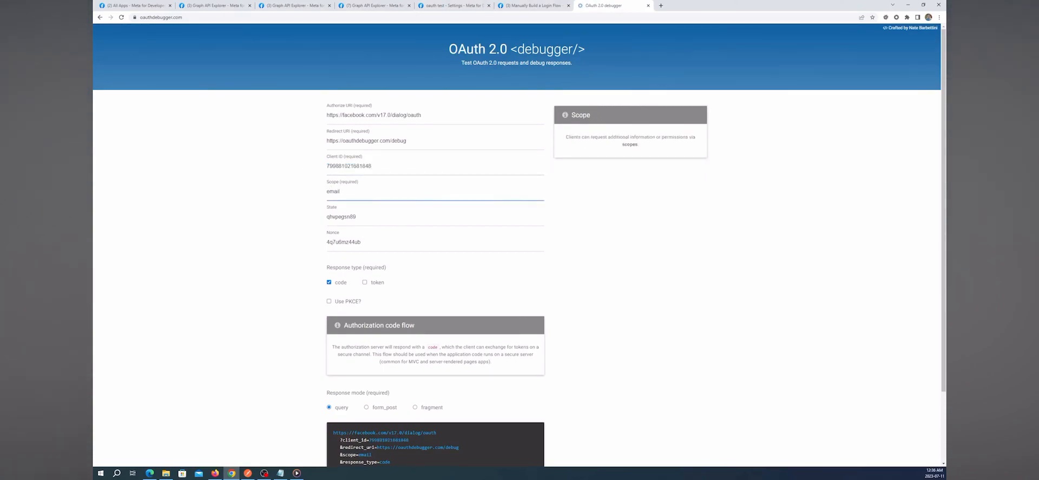
- Send the authorization request with scope email and response type code
{"action": "scroll", "coordinate": [516, 243], "scroll_direction": "down", "scroll_amount": 3}
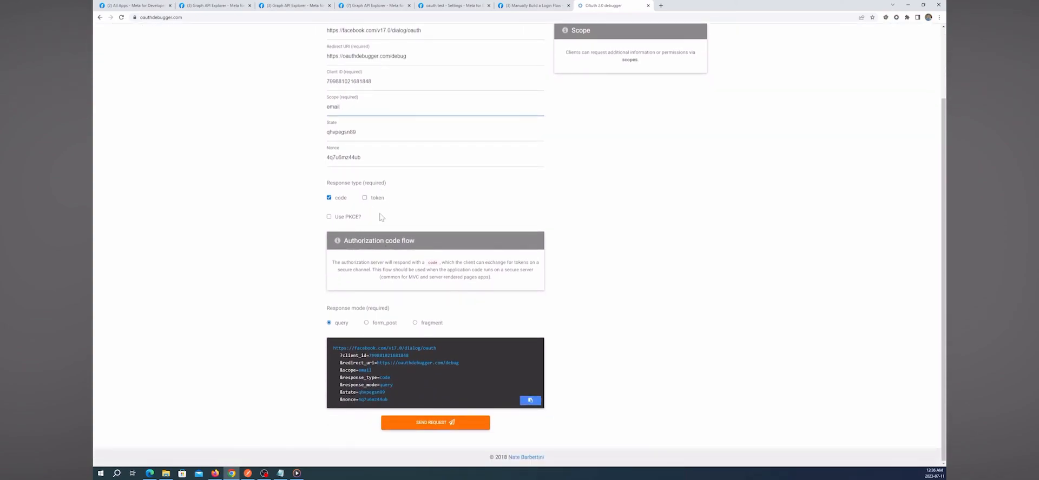
{"action": "scroll", "coordinate": [548, 177], "scroll_direction": "up", "scroll_amount": 3}
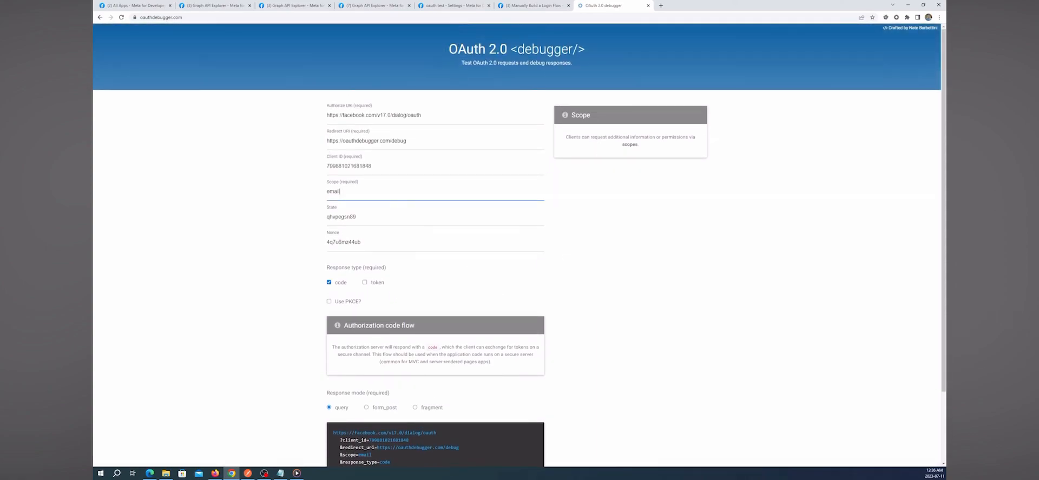
{"action": "scroll", "coordinate": [520, 246], "scroll_direction": "down", "scroll_amount": 3}
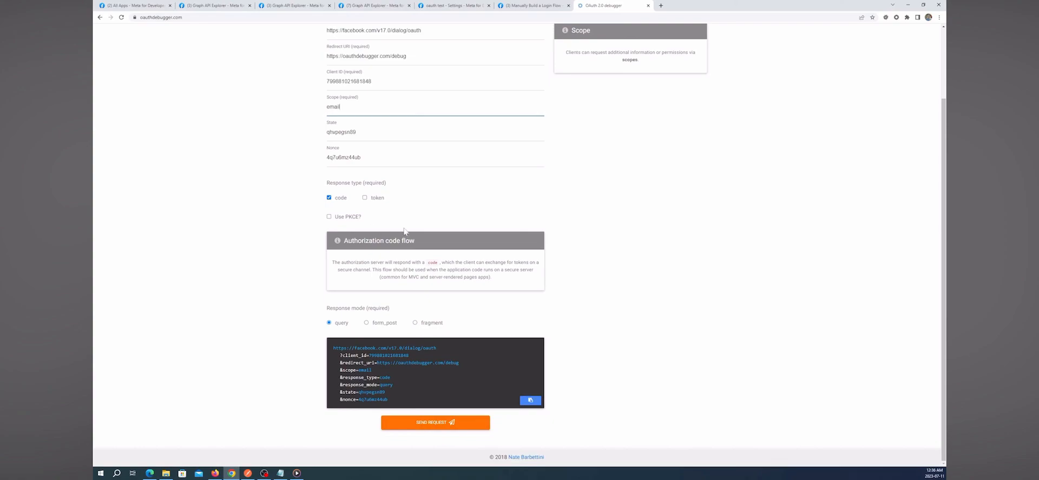
{"action": "left_click", "coordinate": [435, 424]}
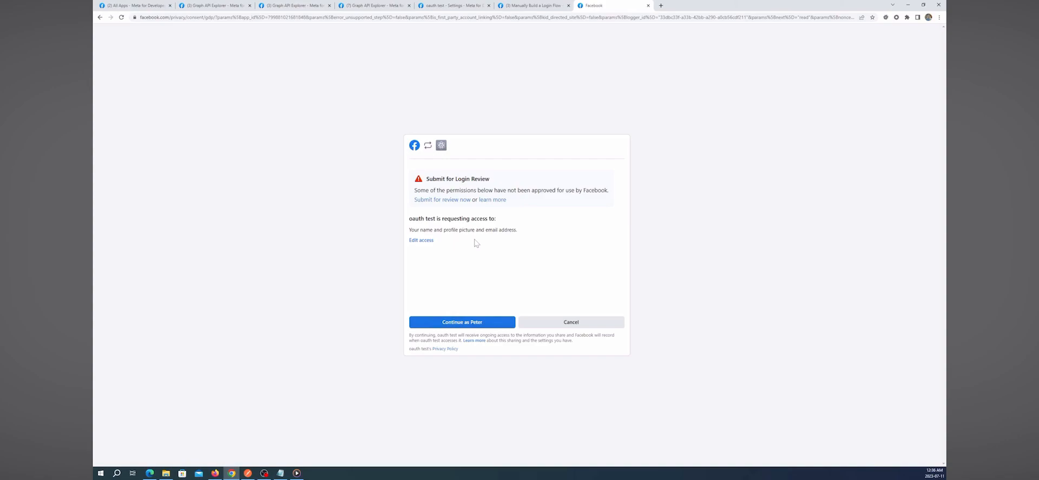
- Approve the oauth test app's request for name, profile picture and email address on Facebook
{"action": "left_click", "coordinate": [458, 325]}
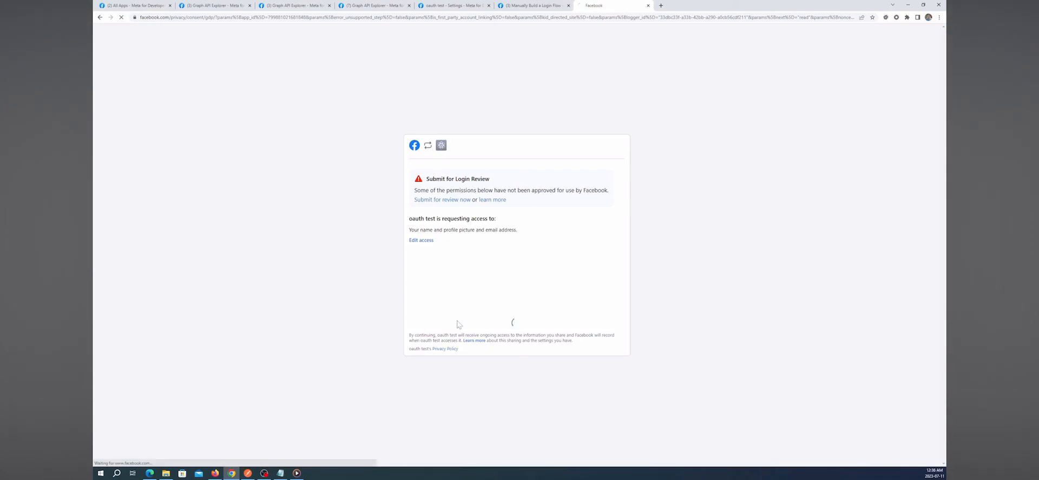
{"action": "scroll", "coordinate": [442, 307], "scroll_direction": "down", "scroll_amount": 3}
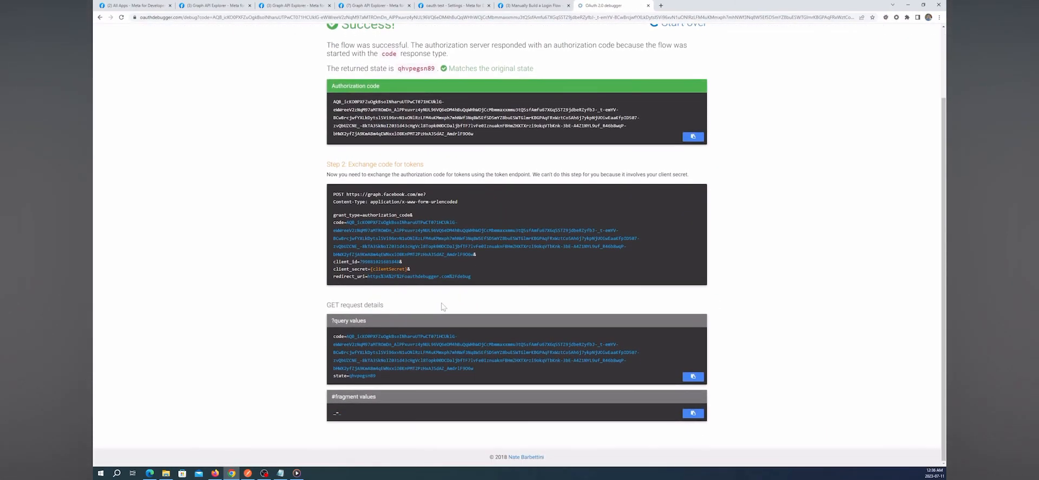
{"action": "scroll", "coordinate": [441, 306], "scroll_direction": "up", "scroll_amount": 2}
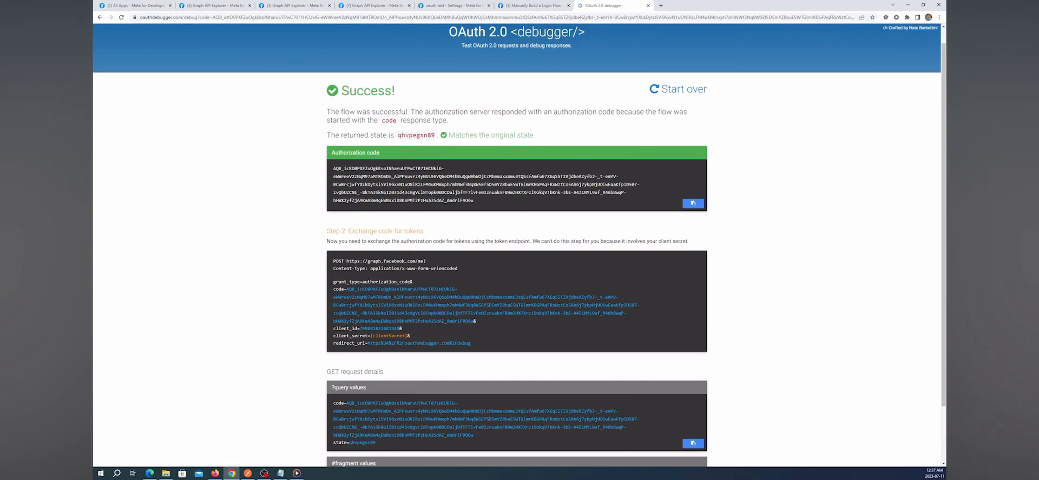
{"action": "scroll", "coordinate": [369, 312], "scroll_direction": "down", "scroll_amount": 2}
{"action": "scroll", "coordinate": [369, 312], "scroll_direction": "up", "scroll_amount": 2}
{"action": "scroll", "coordinate": [368, 313], "scroll_direction": "down", "scroll_amount": 2}
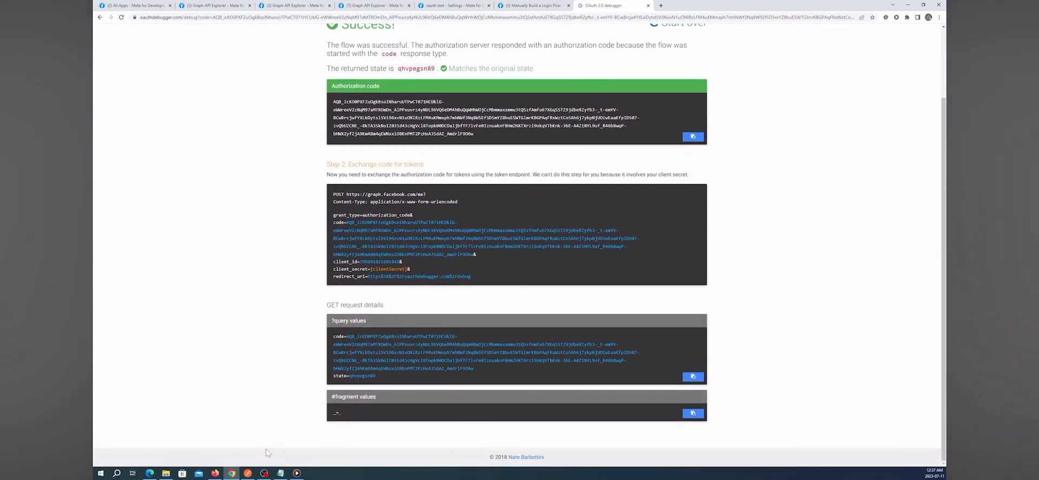
- Add a new request to New Collection in Postman and set its authorization type to OAuth 2.0
{"action": "left_click", "coordinate": [249, 475]}
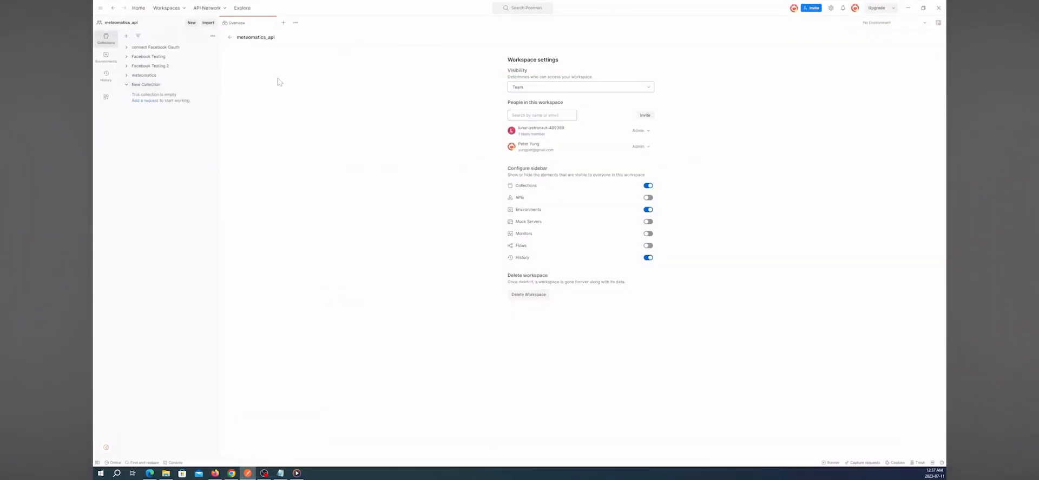
{"action": "left_click", "coordinate": [151, 101]}
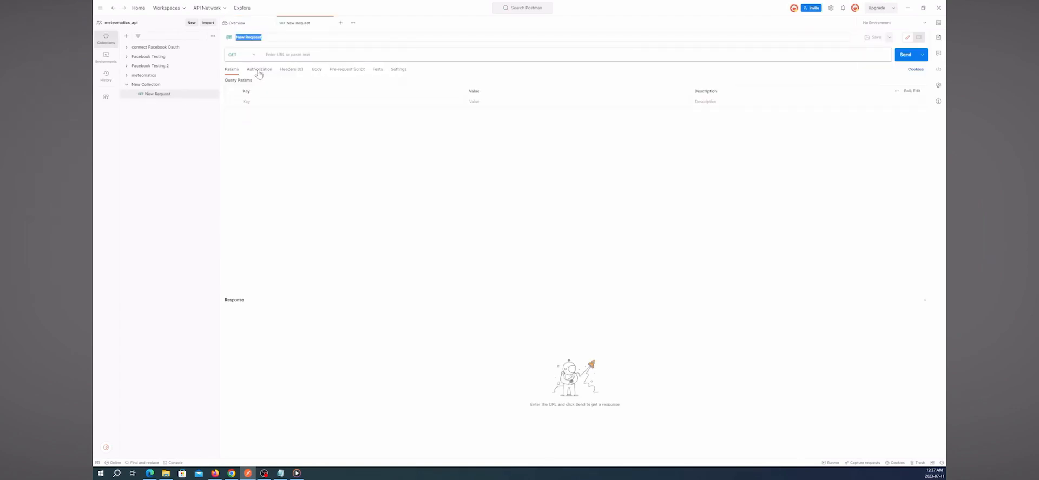
{"action": "left_click", "coordinate": [258, 73]}
{"action": "left_click", "coordinate": [368, 88]}
{"action": "left_click", "coordinate": [334, 186]}
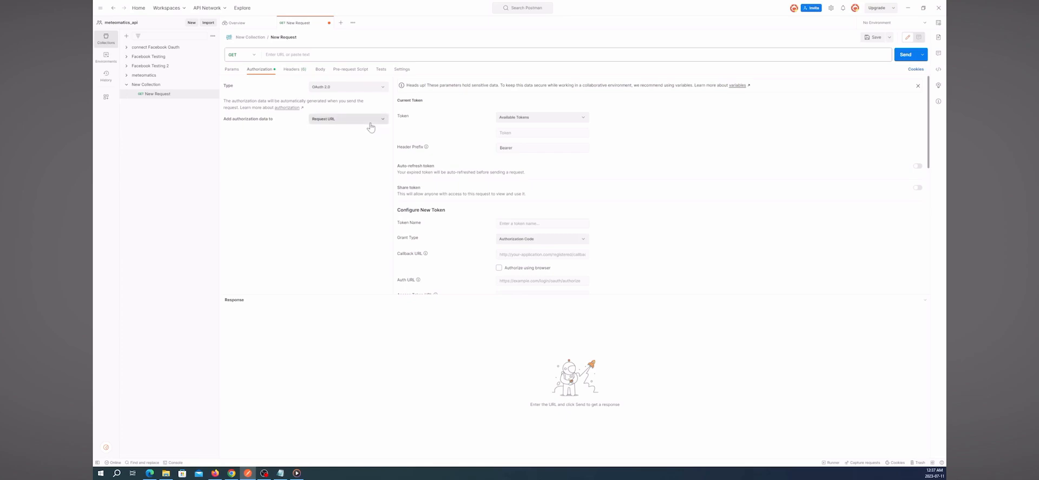
- Name the new token 'Access Token' under Configure New Token
{"action": "scroll", "coordinate": [460, 162], "scroll_direction": "down", "scroll_amount": 4}
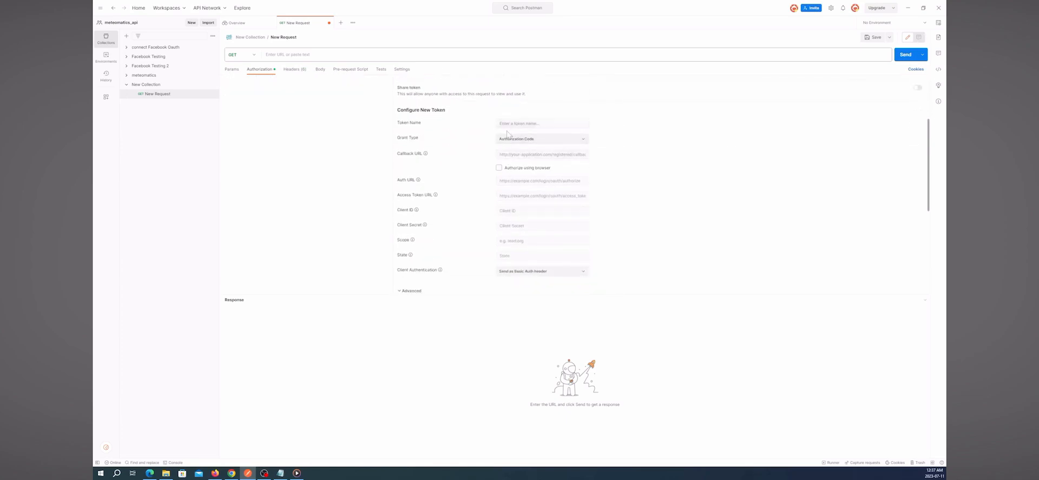
{"action": "scroll", "coordinate": [500, 145], "scroll_direction": "up", "scroll_amount": 4}
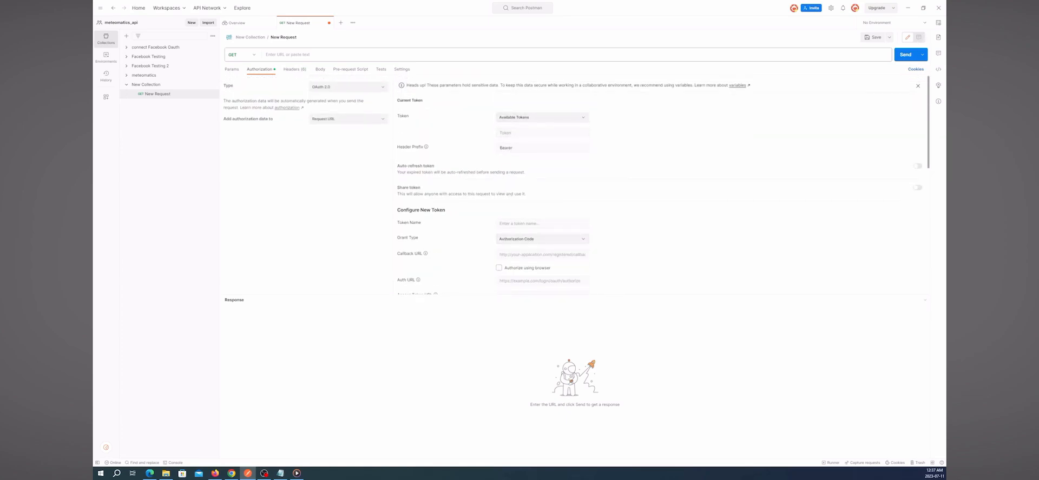
{"action": "left_click", "coordinate": [516, 225]}
{"action": "type", "text": "Access Token"}
{"action": "scroll", "coordinate": [477, 239], "scroll_direction": "down", "scroll_amount": 2}
{"action": "left_click", "coordinate": [499, 188]}
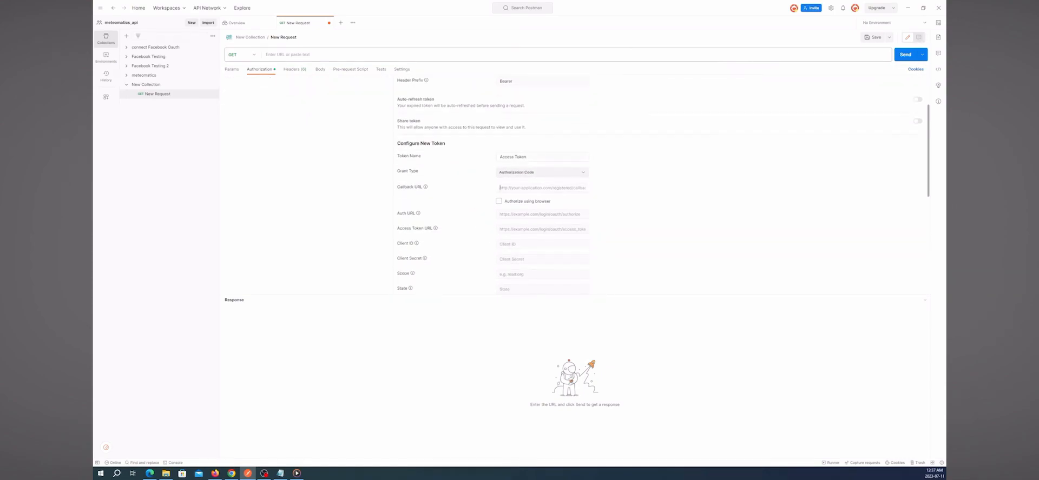
{"action": "type", "text": "http"}
{"action": "type", "text": "s://oauthdebugger.com/debug"}
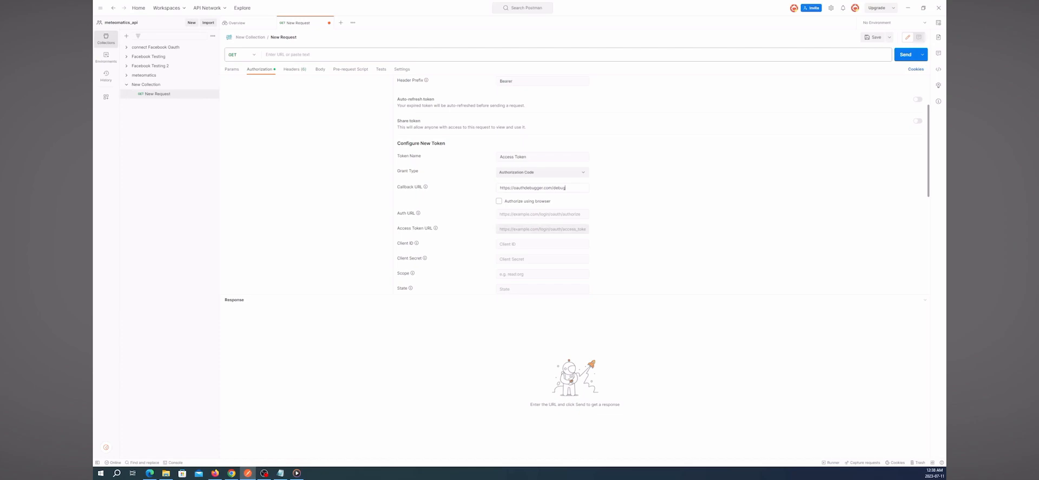
{"action": "left_click", "coordinate": [533, 215]}
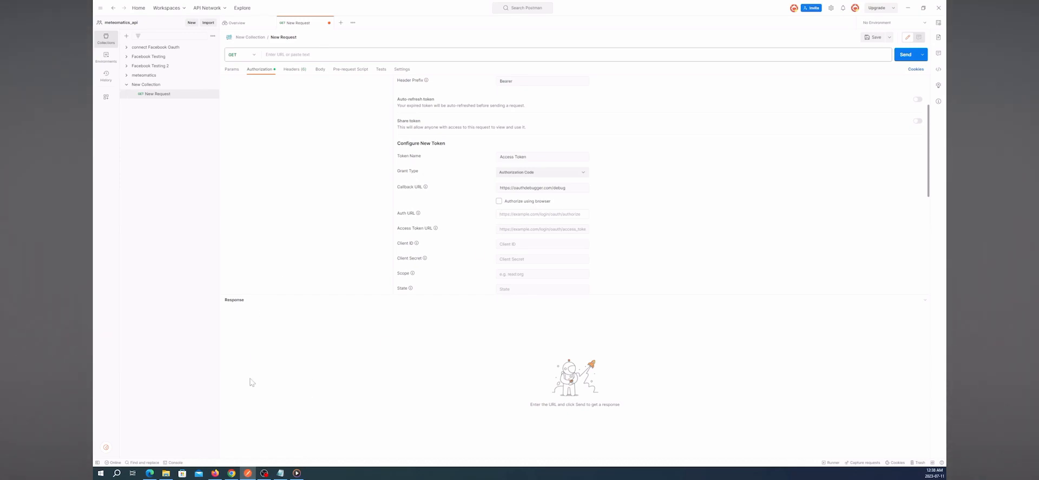
{"action": "left_click", "coordinate": [231, 473]}
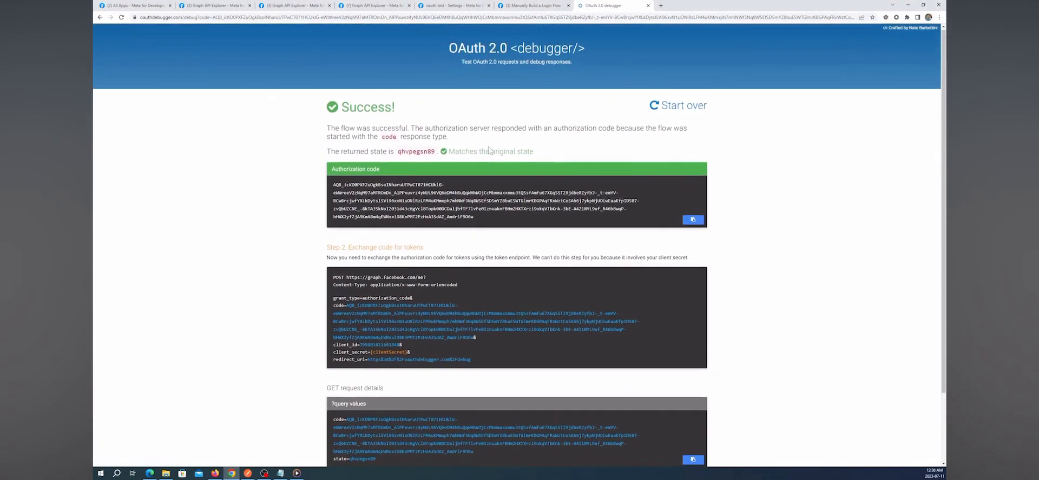
{"action": "left_click", "coordinate": [528, 7]}
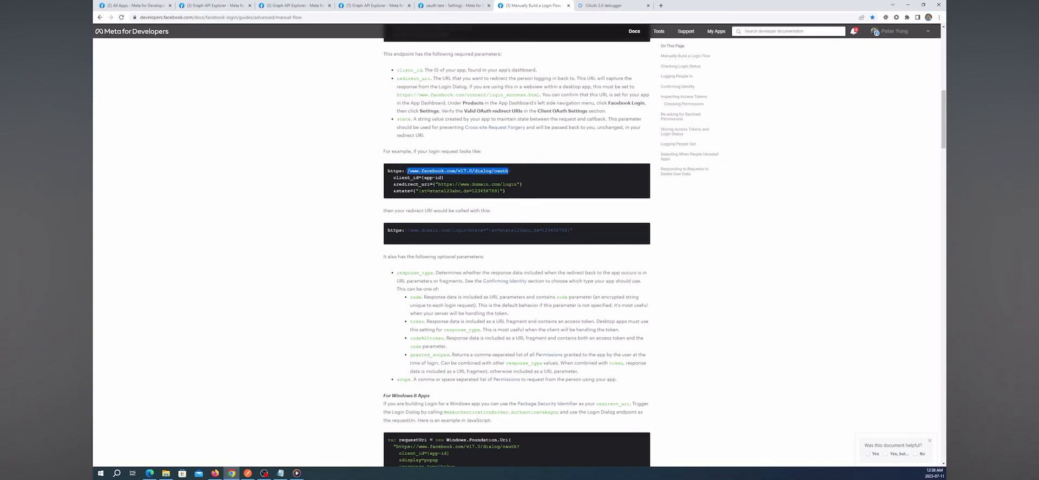
{"action": "right_click", "coordinate": [490, 172]}
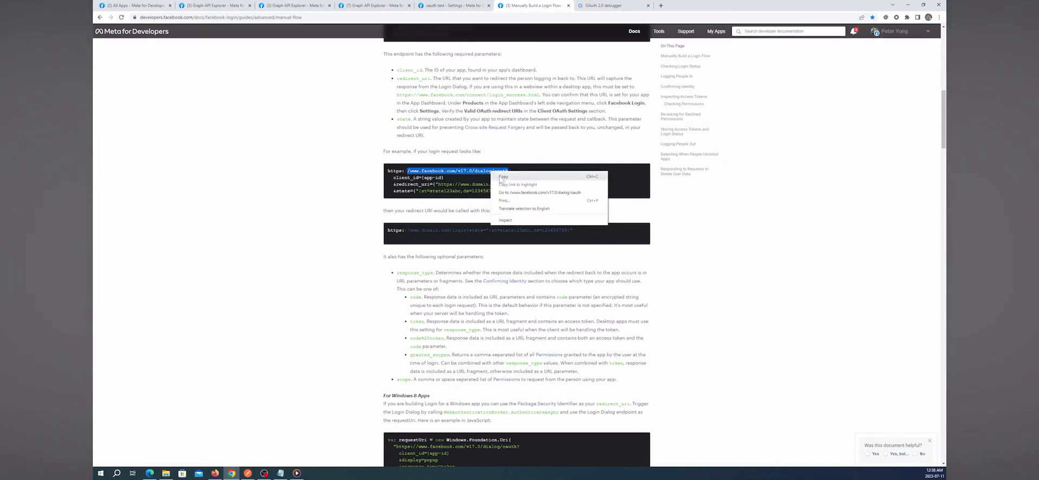
{"action": "left_click", "coordinate": [502, 176]}
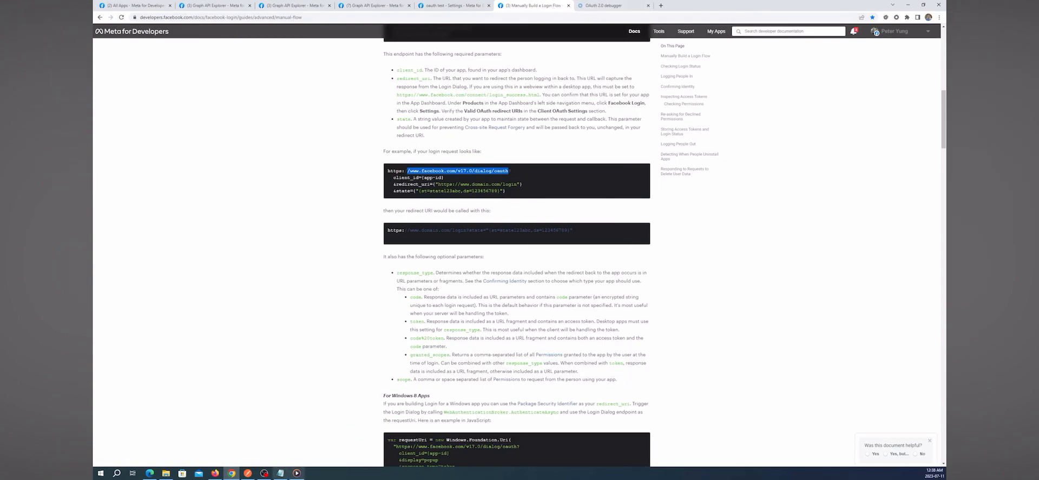
{"action": "left_click", "coordinate": [246, 473]}
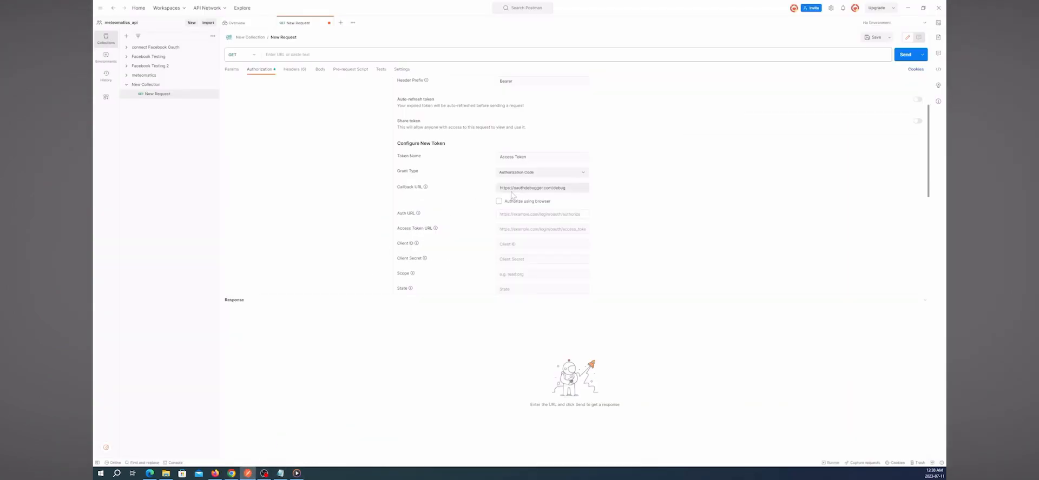
{"action": "key", "text": "ctrl+v"}
{"action": "left_click_drag", "start_coordinate": [510, 214], "coordinate": [471, 216]}
{"action": "left_click", "coordinate": [507, 215]}
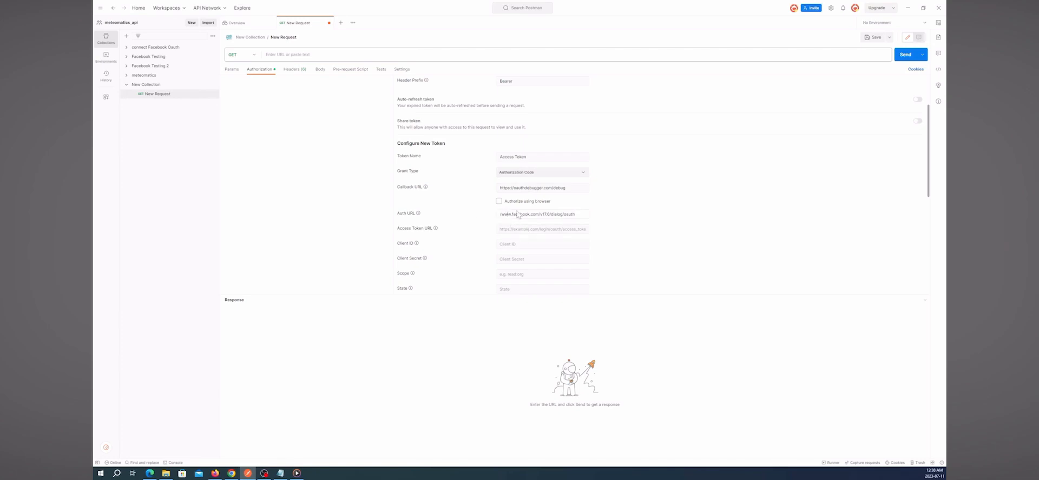
{"action": "type", "text": "https://"}
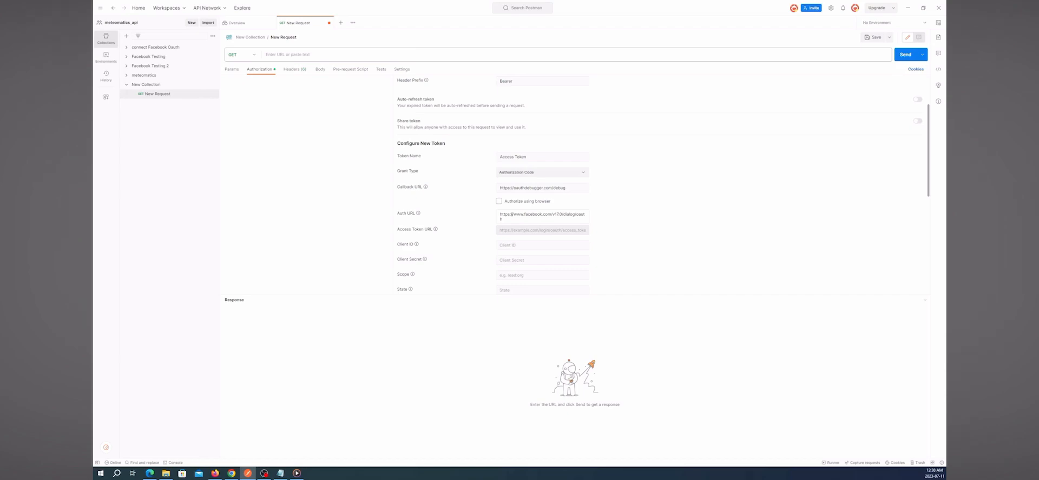
{"action": "left_click", "coordinate": [231, 473]}
{"action": "scroll", "coordinate": [517, 246], "scroll_direction": "down", "scroll_amount": 3}
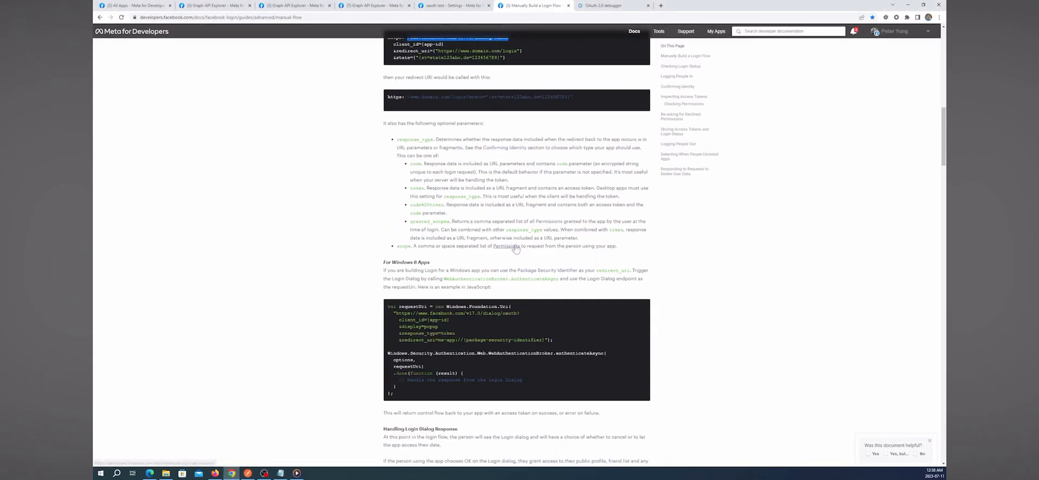
{"action": "scroll", "coordinate": [518, 286], "scroll_direction": "down", "scroll_amount": 5}
{"action": "scroll", "coordinate": [518, 290], "scroll_direction": "down", "scroll_amount": 7}
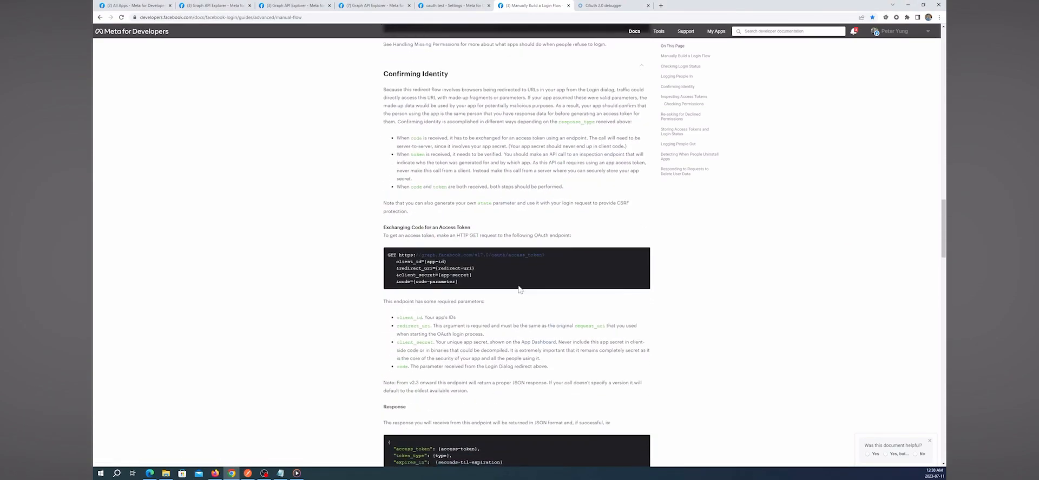
{"action": "left_click_drag", "start_coordinate": [542, 255], "coordinate": [399, 254]}
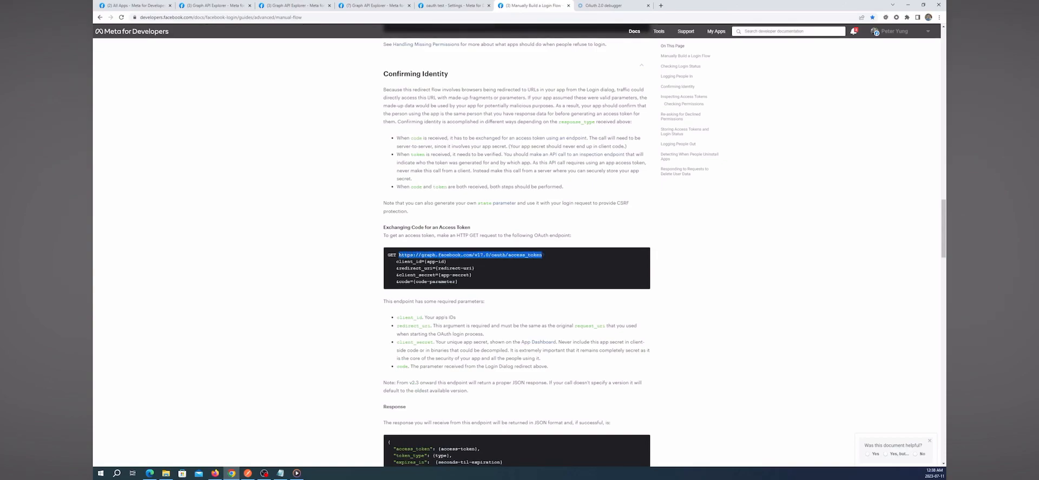
{"action": "right_click", "coordinate": [412, 255]}
{"action": "left_click", "coordinate": [432, 262]}
{"action": "left_click", "coordinate": [250, 471]}
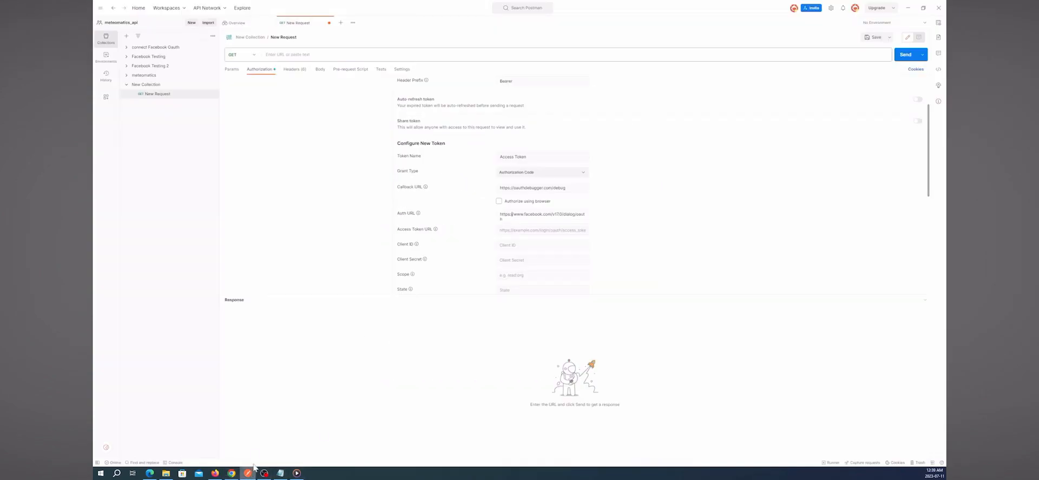
{"action": "left_click", "coordinate": [536, 231]}
{"action": "key", "text": "ctrl+v"}
{"action": "key", "text": "Tab"}
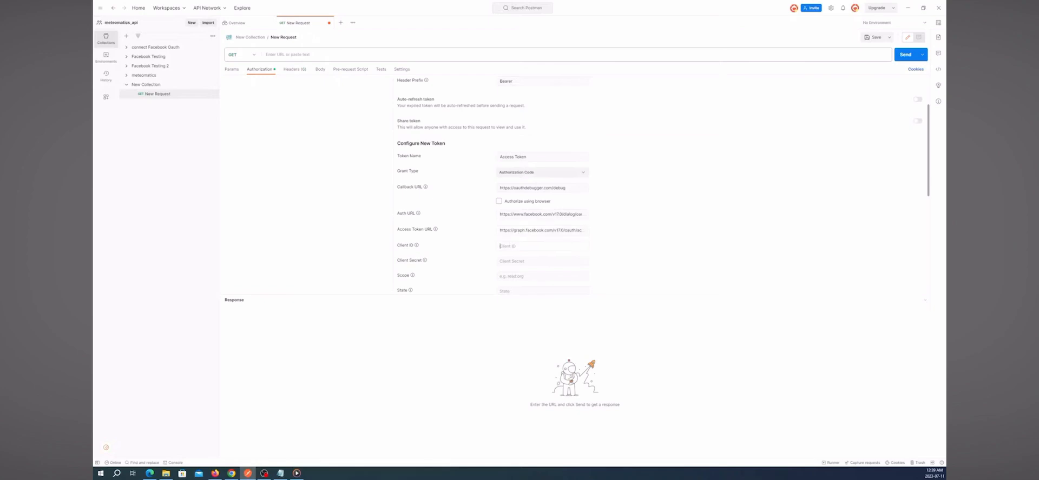
{"action": "mouse_move", "coordinate": [238, 477]}
{"action": "left_click", "coordinate": [236, 456]}
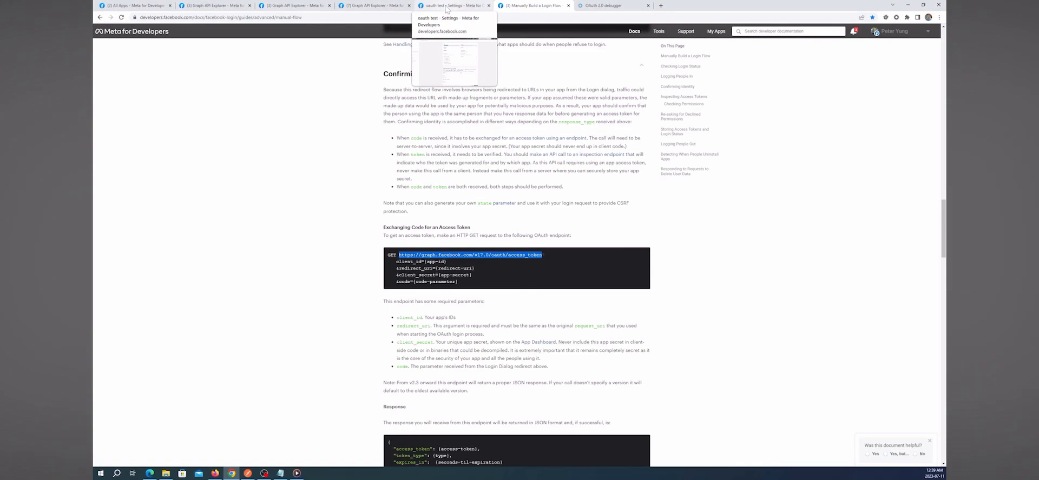
- Copy the App ID from the app's Settings > Basic page into Postman's Client ID
{"action": "left_click", "coordinate": [446, 6]}
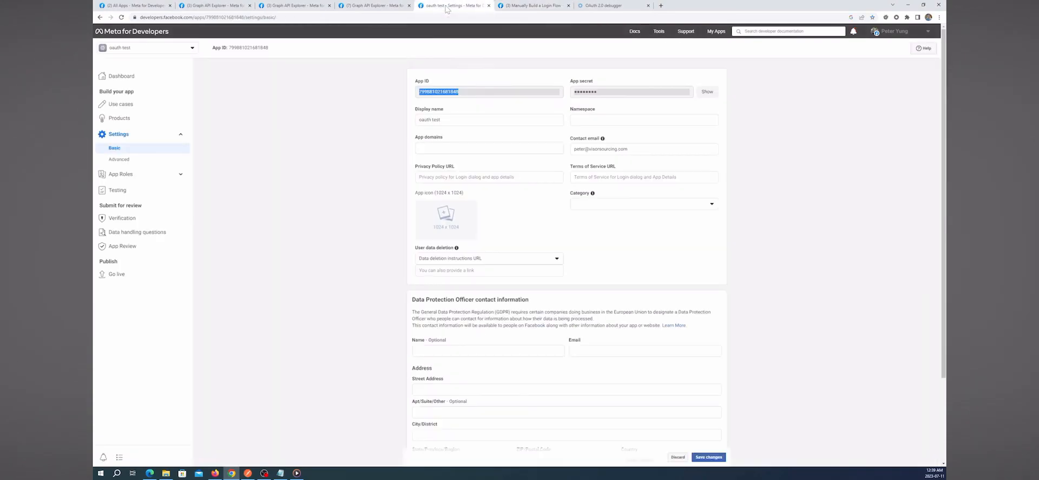
{"action": "right_click", "coordinate": [439, 95]}
{"action": "left_click", "coordinate": [451, 100]}
{"action": "left_click", "coordinate": [248, 473]}
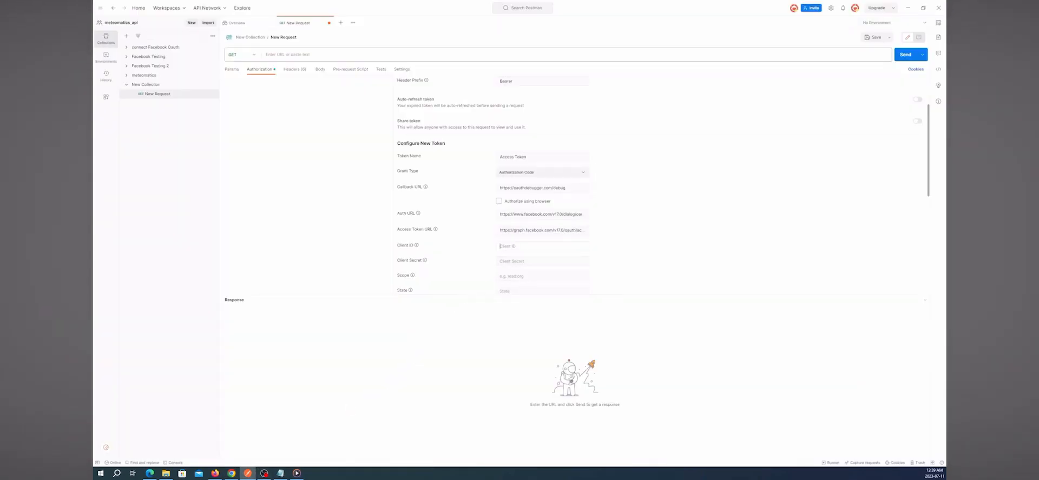
- Reveal the app secret and paste it into Postman's Client Secret field
{"action": "left_click", "coordinate": [232, 474]}
{"action": "left_click", "coordinate": [704, 92]}
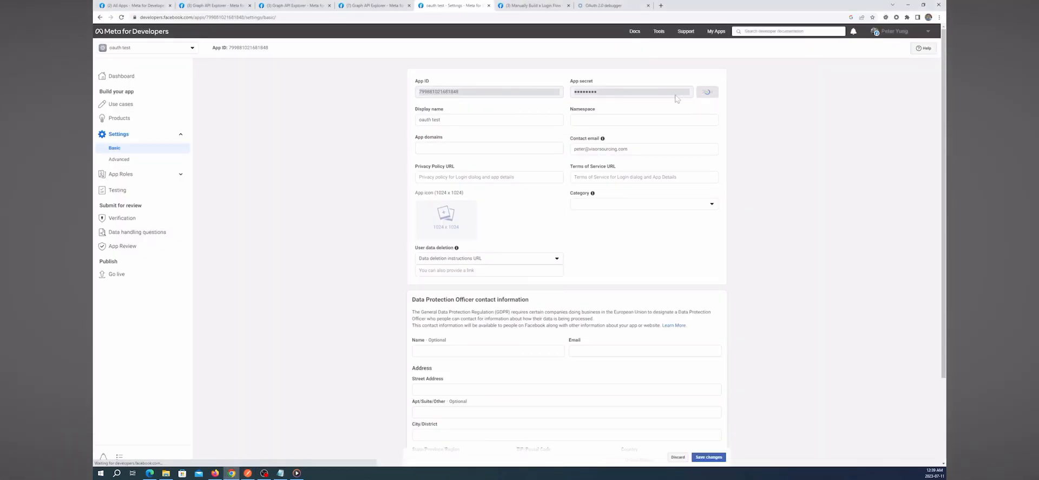
{"action": "left_click_drag", "start_coordinate": [661, 93], "coordinate": [560, 99]}
{"action": "key", "text": "ctrl+c"}
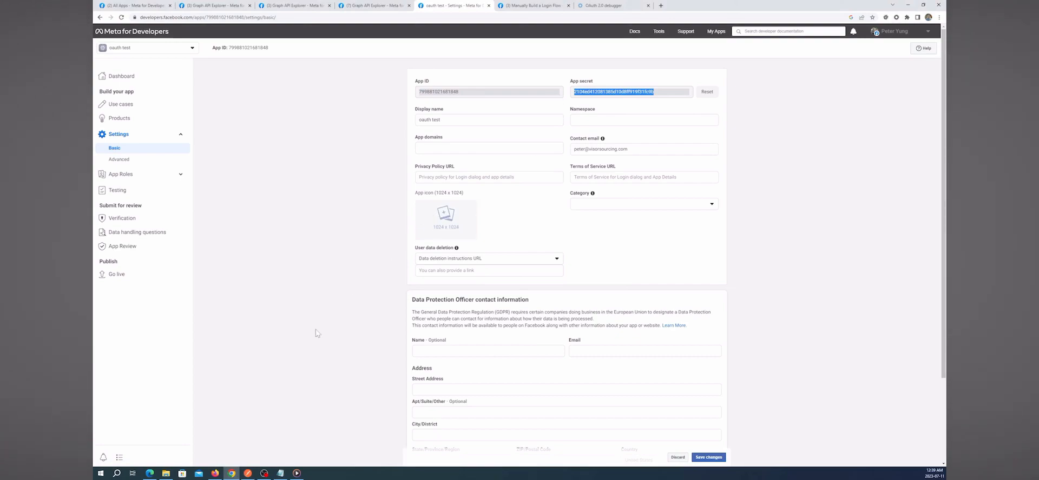
{"action": "left_click", "coordinate": [246, 473]}
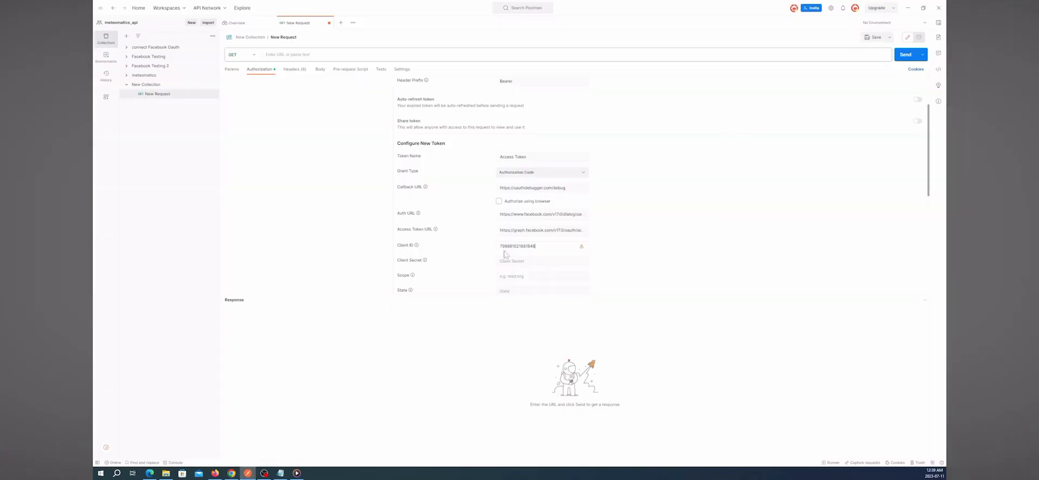
{"action": "left_click", "coordinate": [499, 261]}
{"action": "key", "text": "ctrl+v"}
- Set the token Scope to email
{"action": "left_click", "coordinate": [518, 277]}
{"action": "type", "text": "email"}
{"action": "scroll", "coordinate": [533, 277], "scroll_direction": "down", "scroll_amount": 10}
{"action": "scroll", "coordinate": [533, 275], "scroll_direction": "up", "scroll_amount": 5}
{"action": "scroll", "coordinate": [534, 276], "scroll_direction": "up", "scroll_amount": 3}
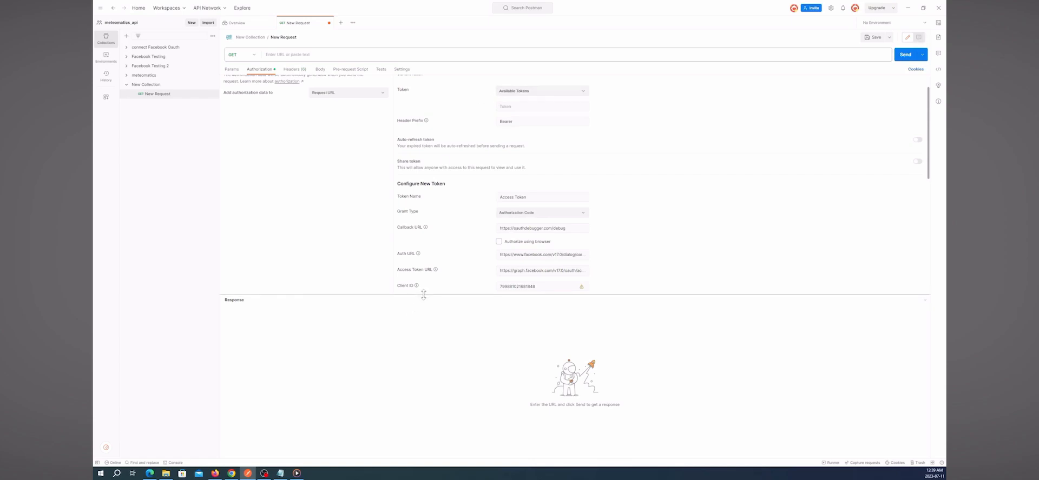
- Request a new access token and log in to Facebook with the account's e-mail and password
{"action": "scroll", "coordinate": [725, 230], "scroll_direction": "down", "scroll_amount": 5}
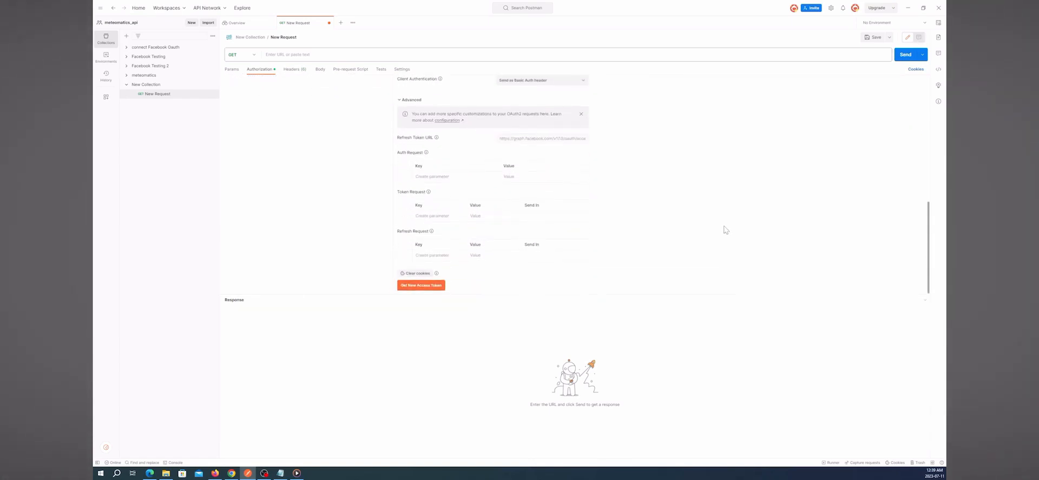
{"action": "left_click", "coordinate": [431, 288]}
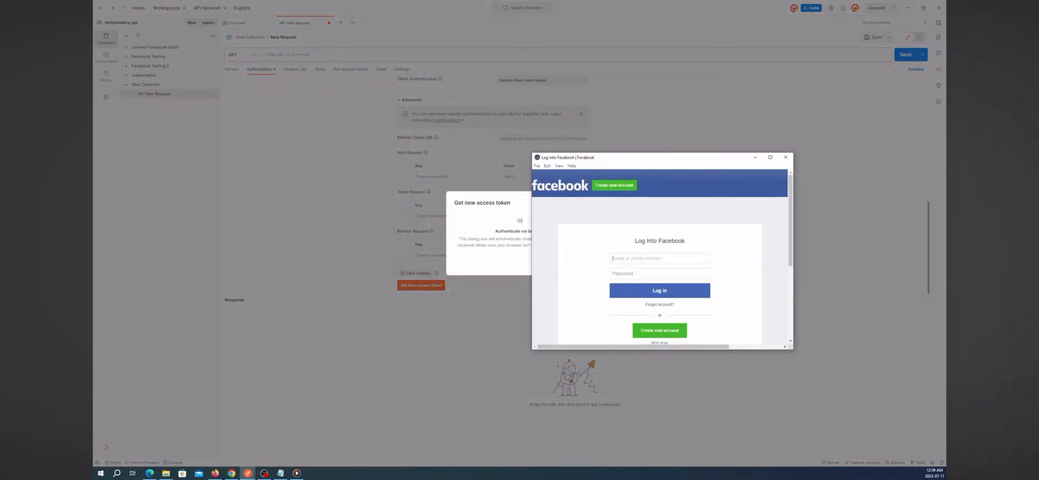
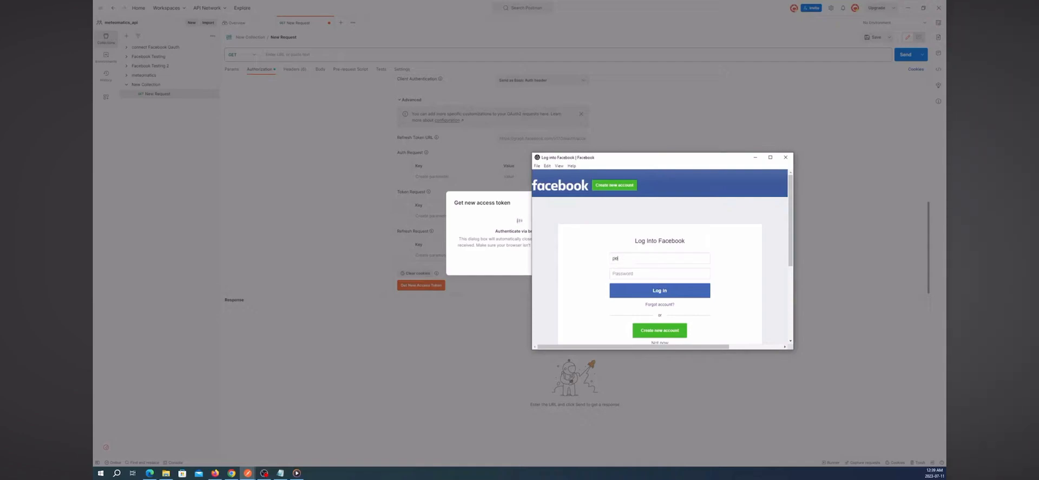
{"action": "key", "text": "Tab"}
{"action": "type", "text": "•"}
{"action": "left_click", "coordinate": [668, 292]}
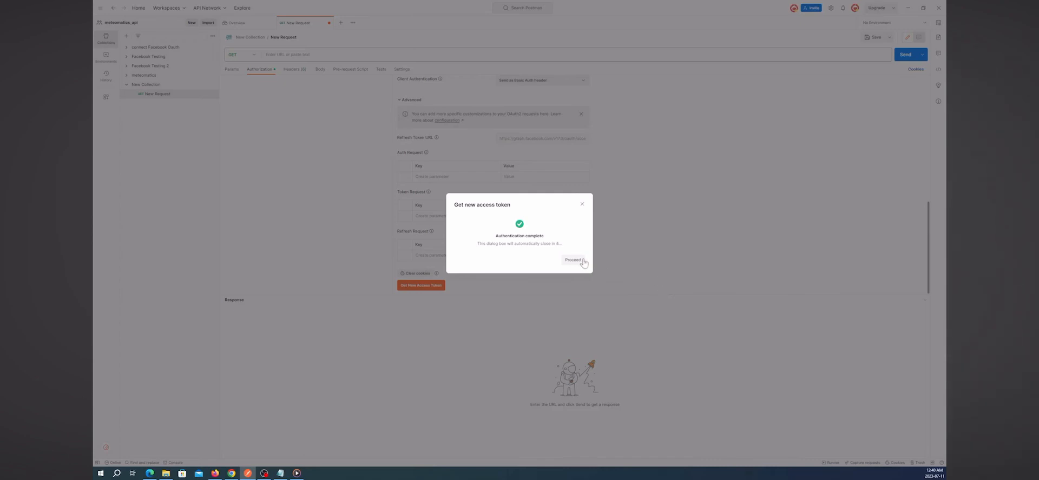
- Proceed past Authentication complete and make the new 'Access Token' the request's current token
{"action": "left_click", "coordinate": [573, 260]}
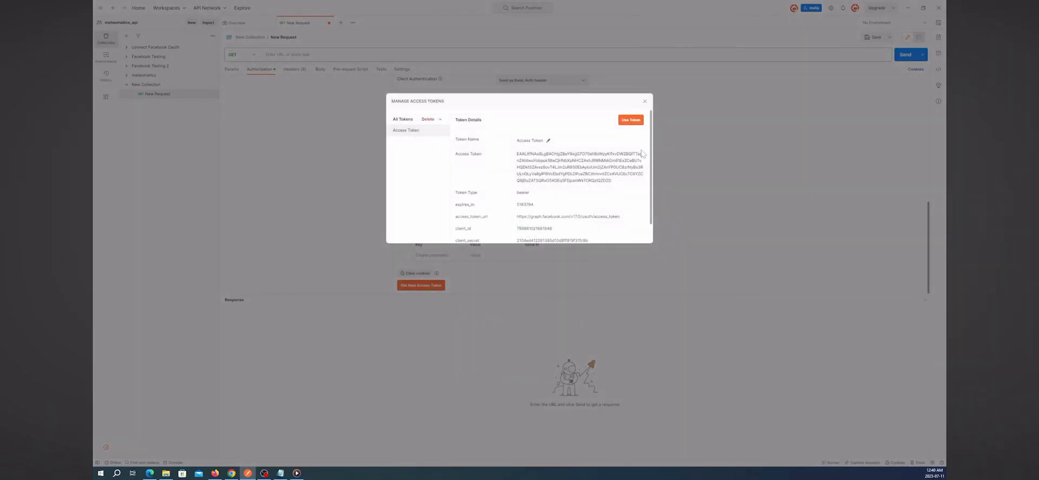
{"action": "scroll", "coordinate": [651, 157], "scroll_direction": "down", "scroll_amount": 1}
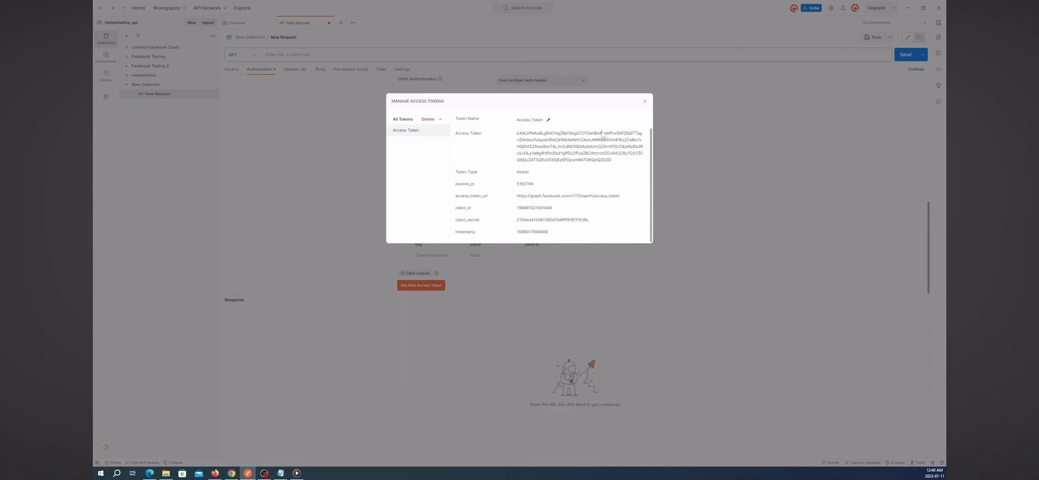
{"action": "scroll", "coordinate": [650, 154], "scroll_direction": "up", "scroll_amount": 1}
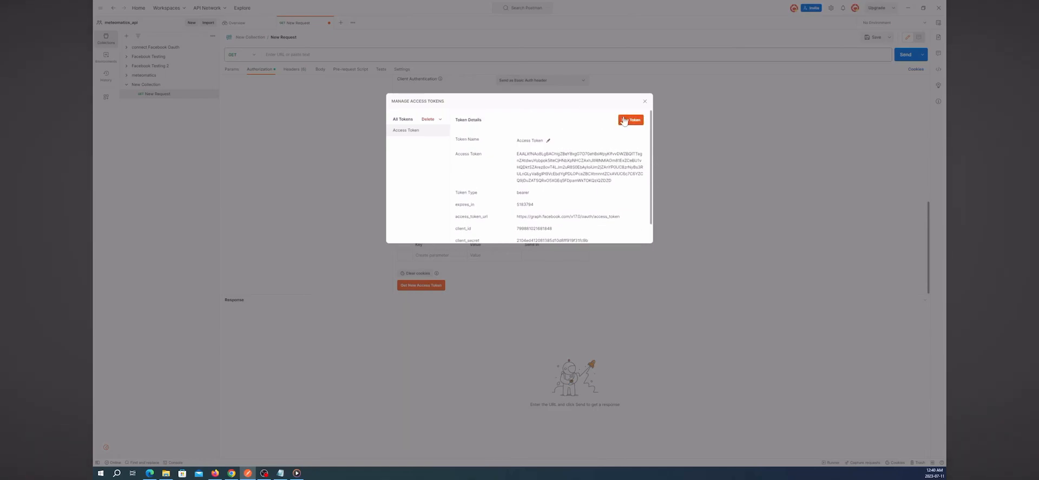
{"action": "left_click", "coordinate": [623, 121]}
{"action": "scroll", "coordinate": [665, 169], "scroll_direction": "up", "scroll_amount": 3}
{"action": "scroll", "coordinate": [665, 170], "scroll_direction": "up", "scroll_amount": 3}
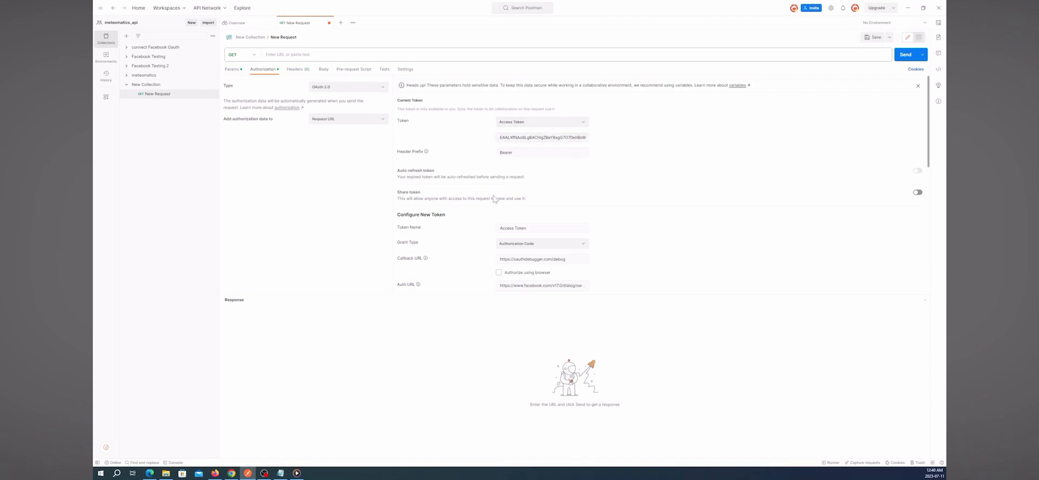
{"action": "left_click", "coordinate": [324, 69]}
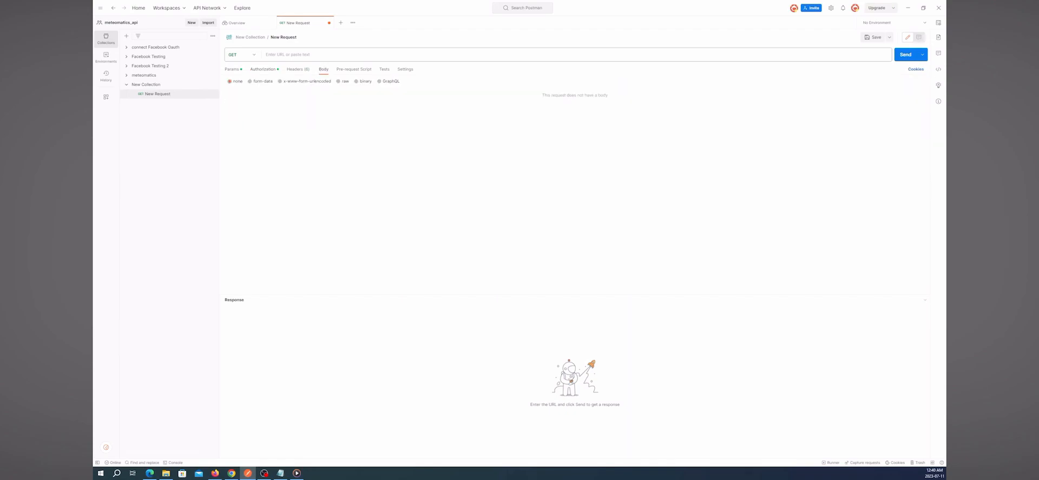
{"action": "left_click", "coordinate": [296, 55]}
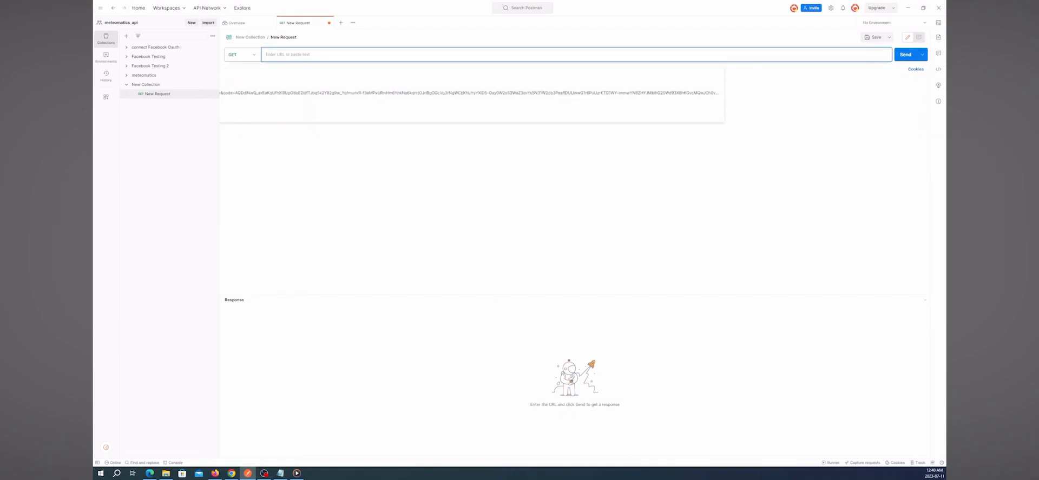
{"action": "type", "text": "htt"}
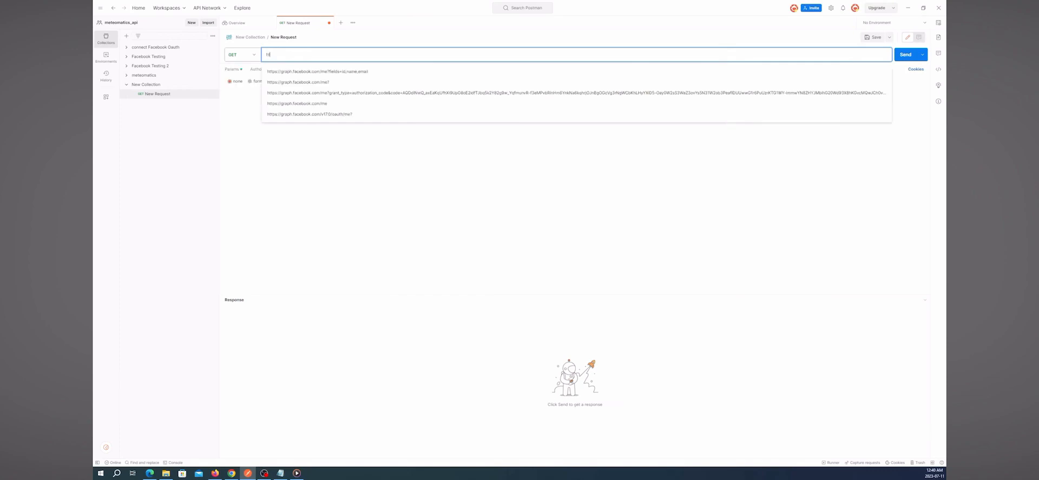
{"action": "left_click", "coordinate": [290, 72]}
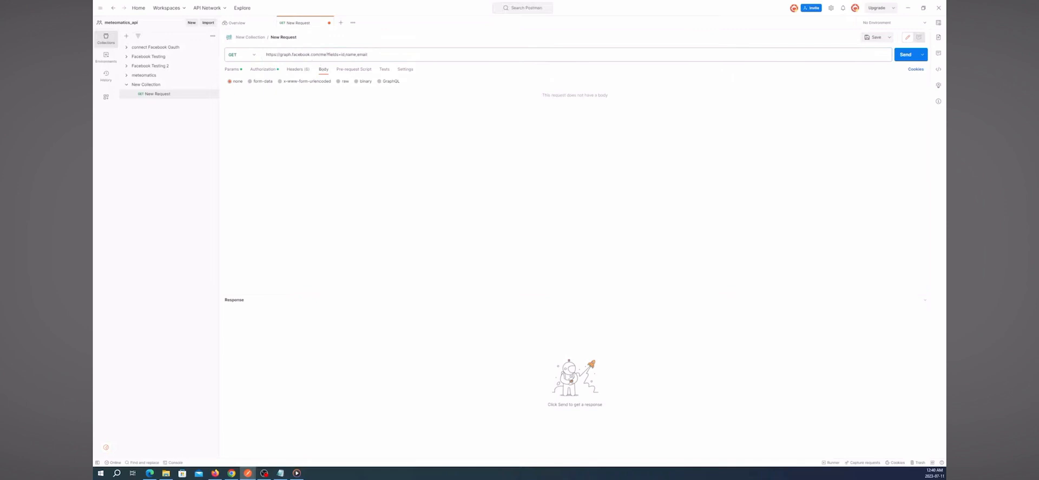
{"action": "left_click", "coordinate": [905, 55]}
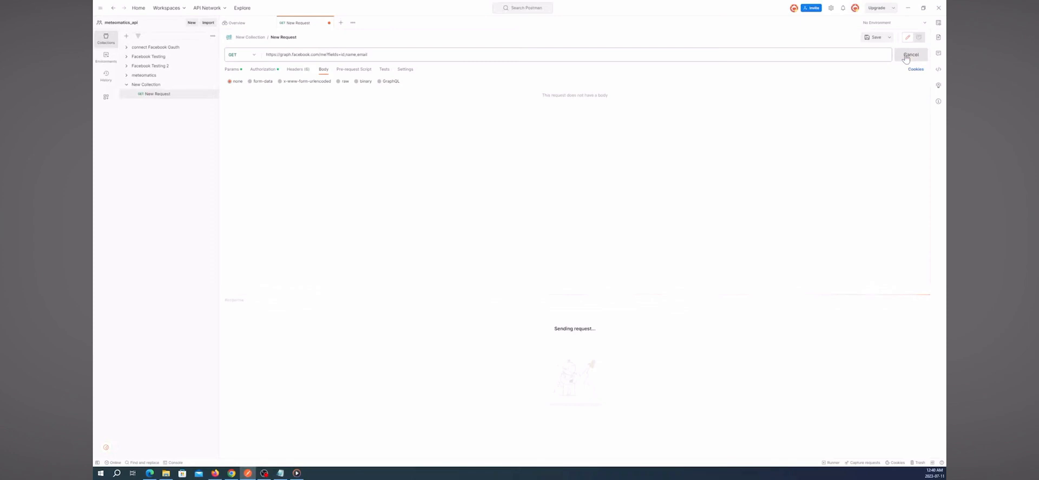